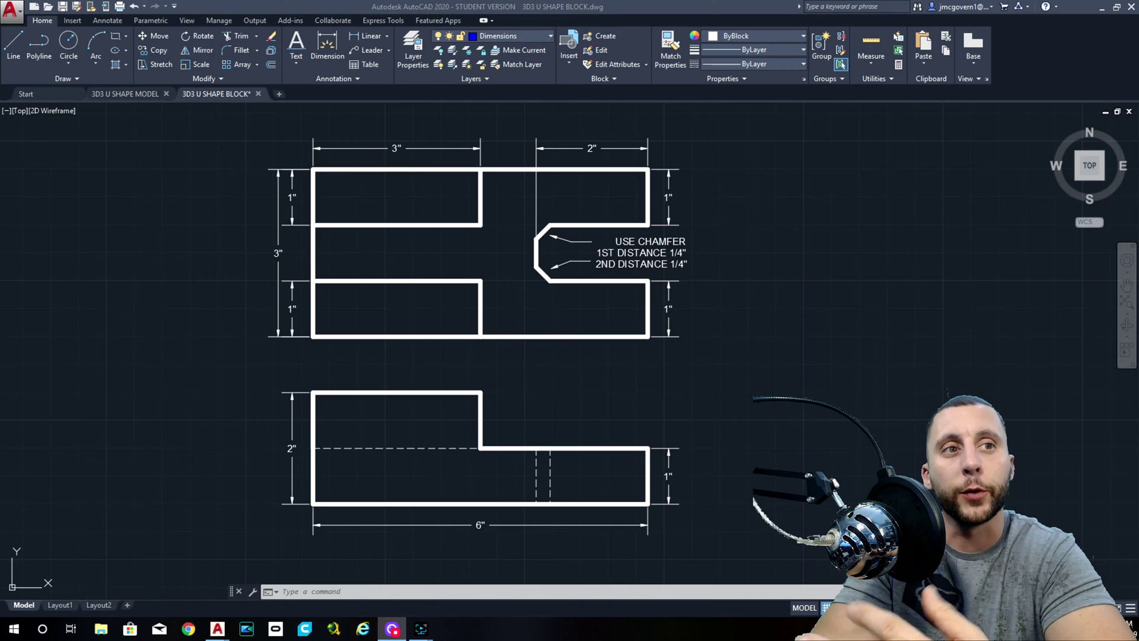
# Examine the finished 3D U-shape model and the dimensioned block drawing to compare their shape and dimensions
pyautogui.click(132, 95)
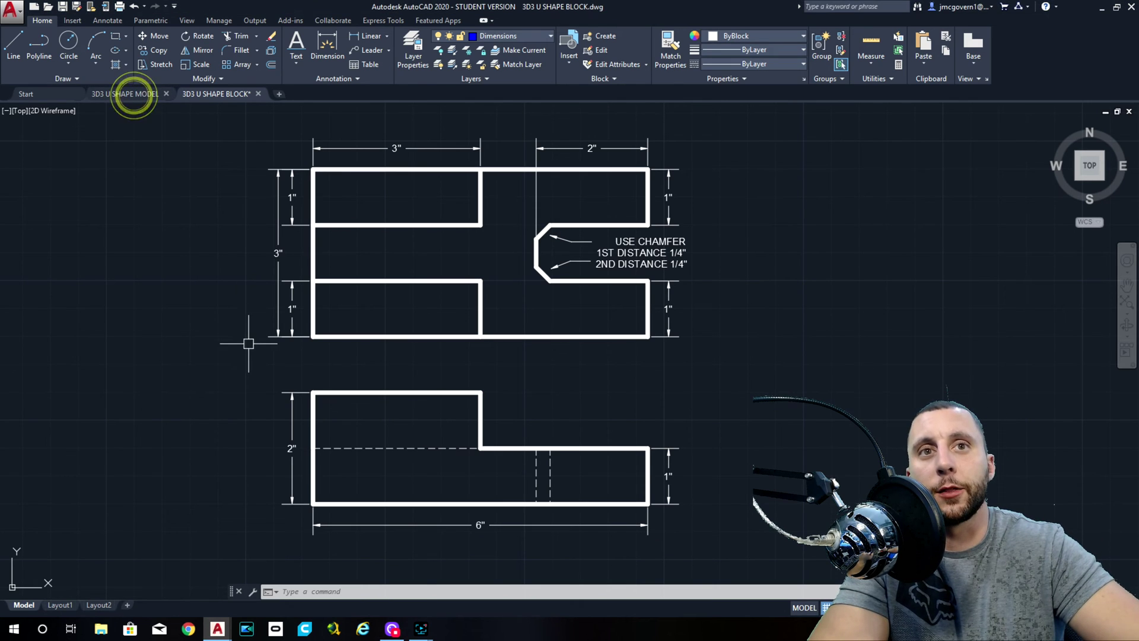
pyautogui.click(133, 95)
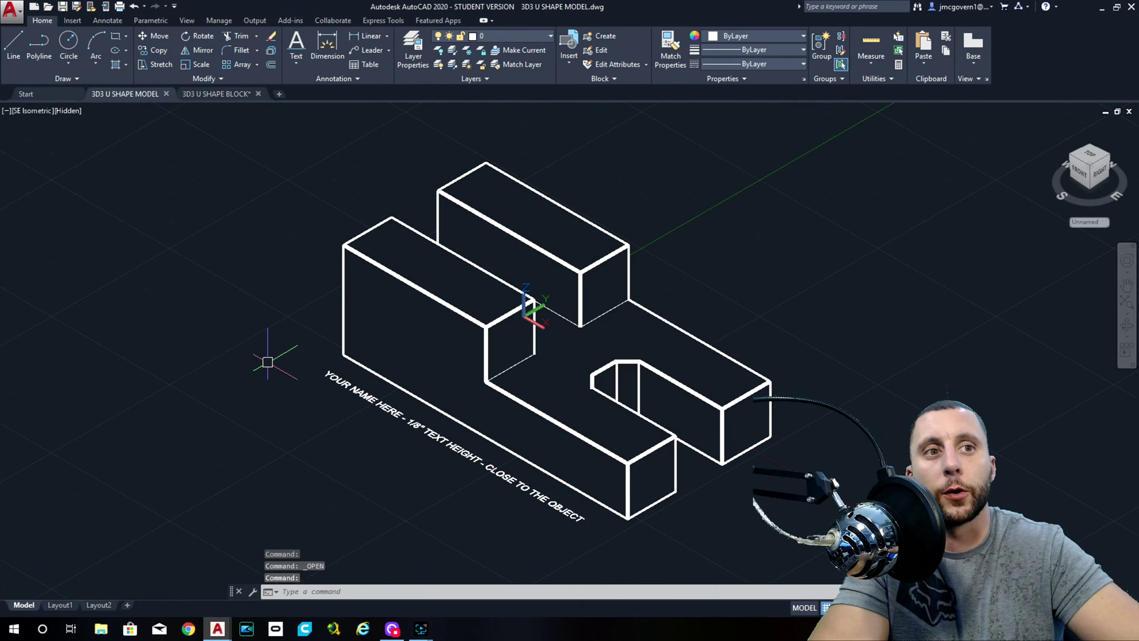
pyautogui.moveTo(519, 393); pyautogui.dragTo(455, 363, button='middle')
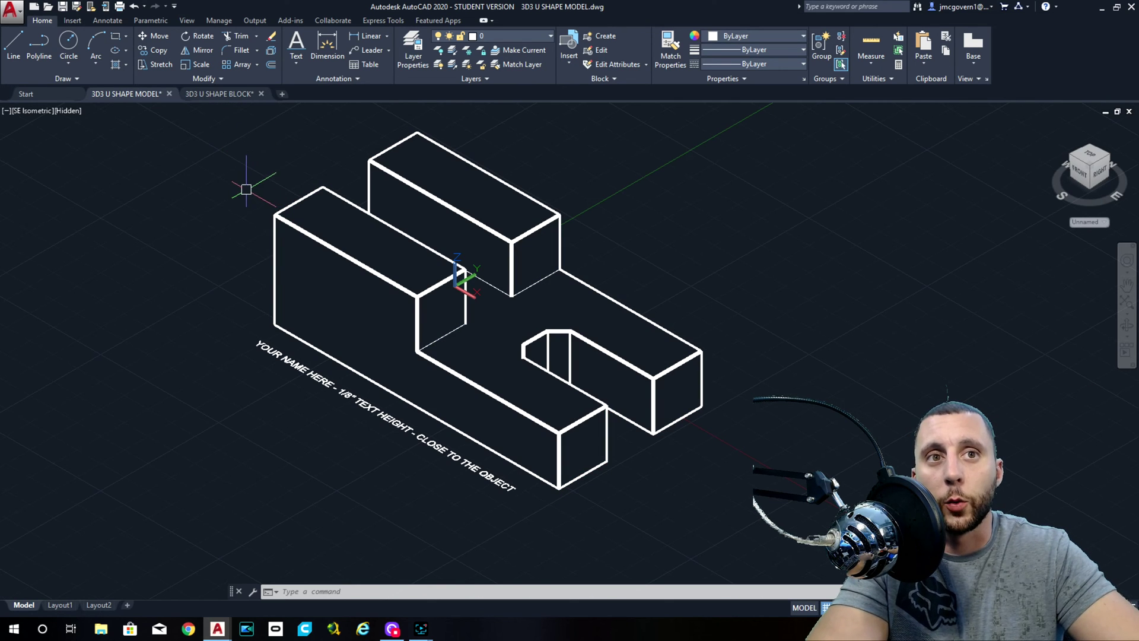
pyautogui.click(212, 93)
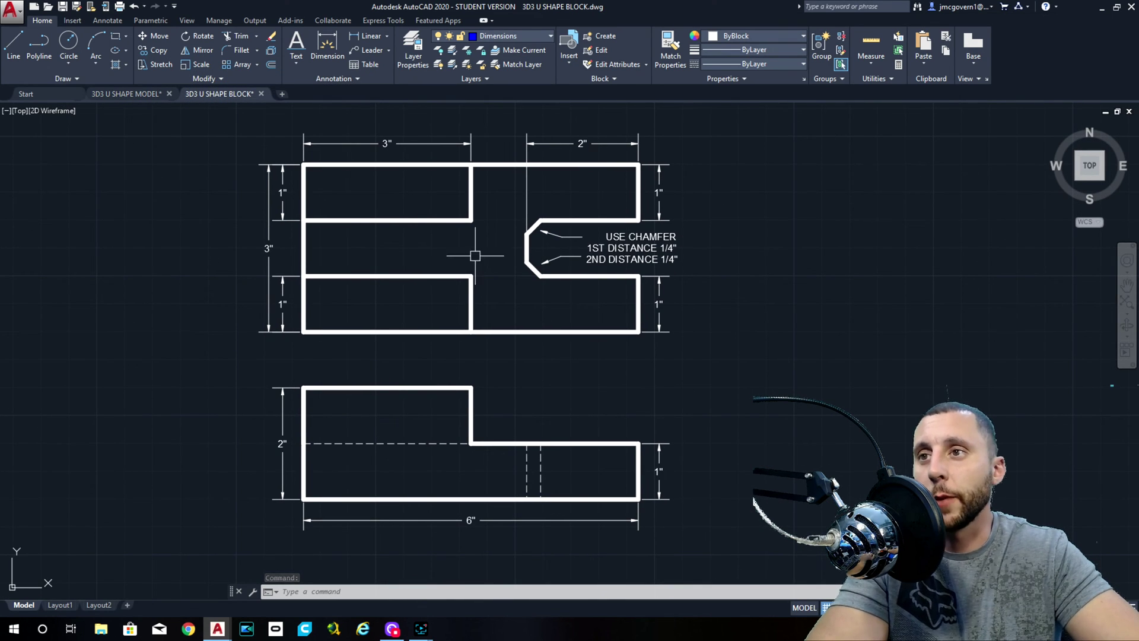
pyautogui.click(136, 94)
pyautogui.click(223, 95)
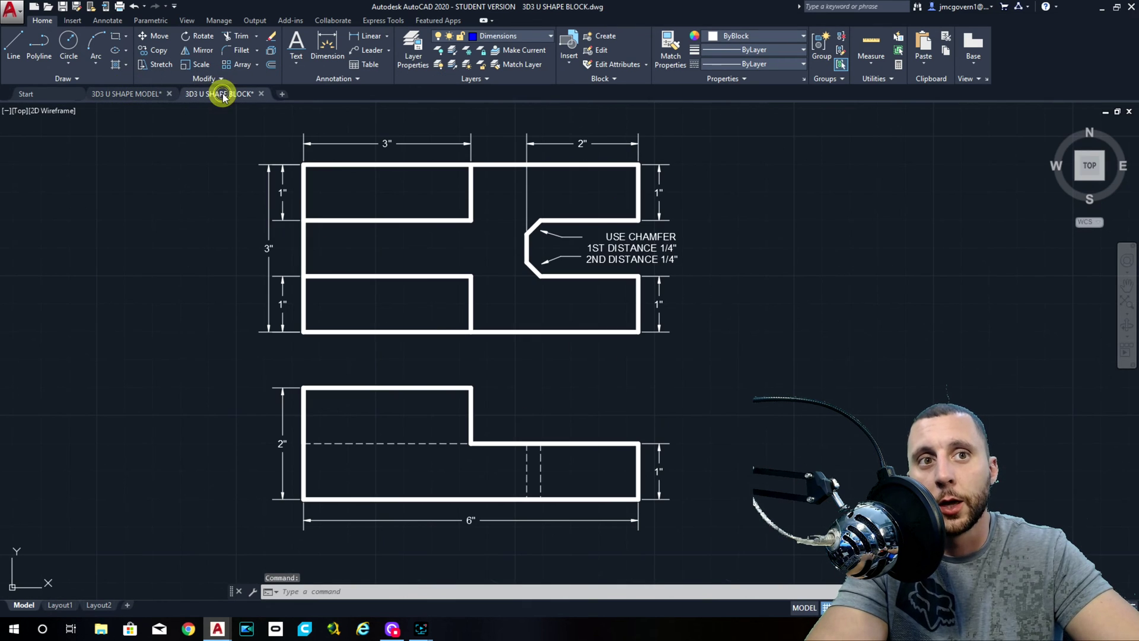
pyautogui.moveTo(402, 287); pyautogui.dragTo(437, 269, button='middle')
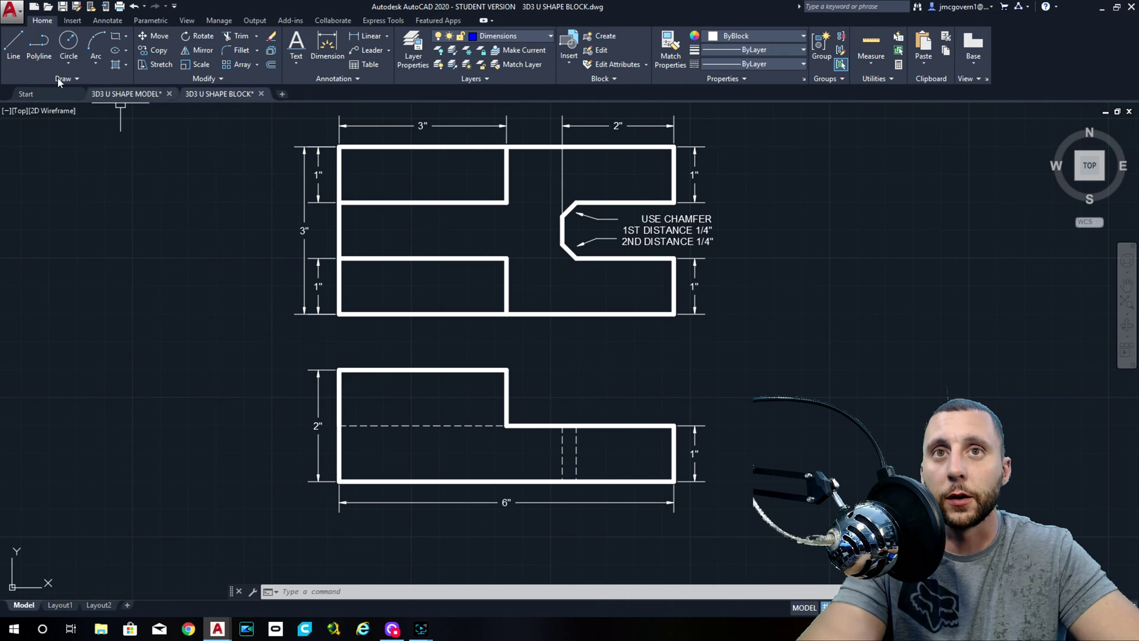
# Create a new drawing and set its view to Front
pyautogui.click(12, 10)
pyautogui.click(32, 72)
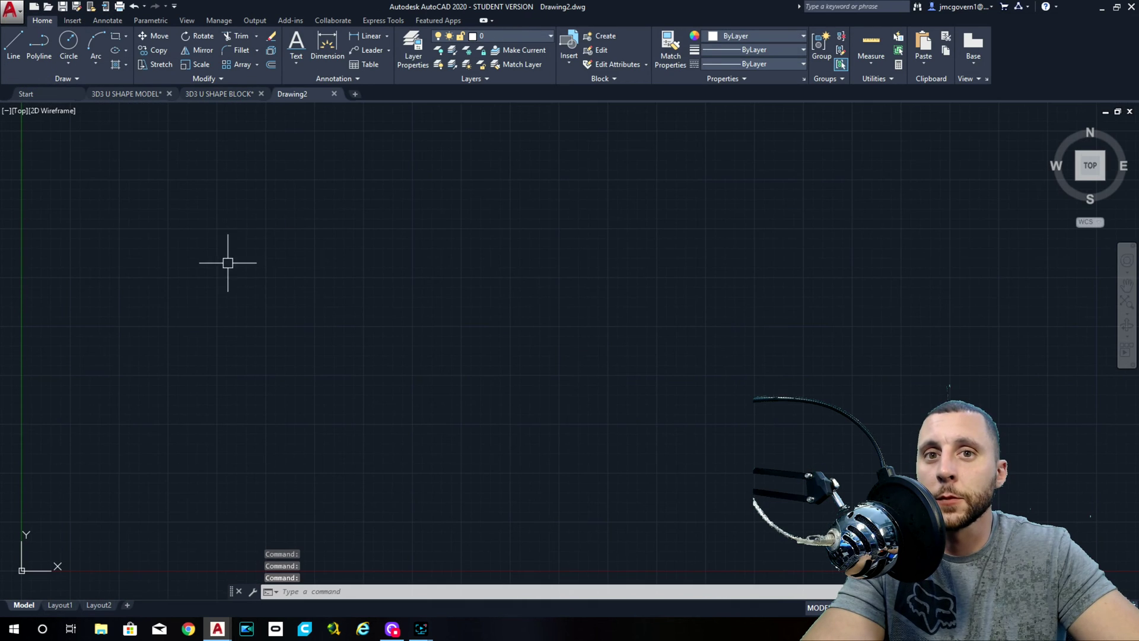
pyautogui.click(21, 115)
pyautogui.click(45, 192)
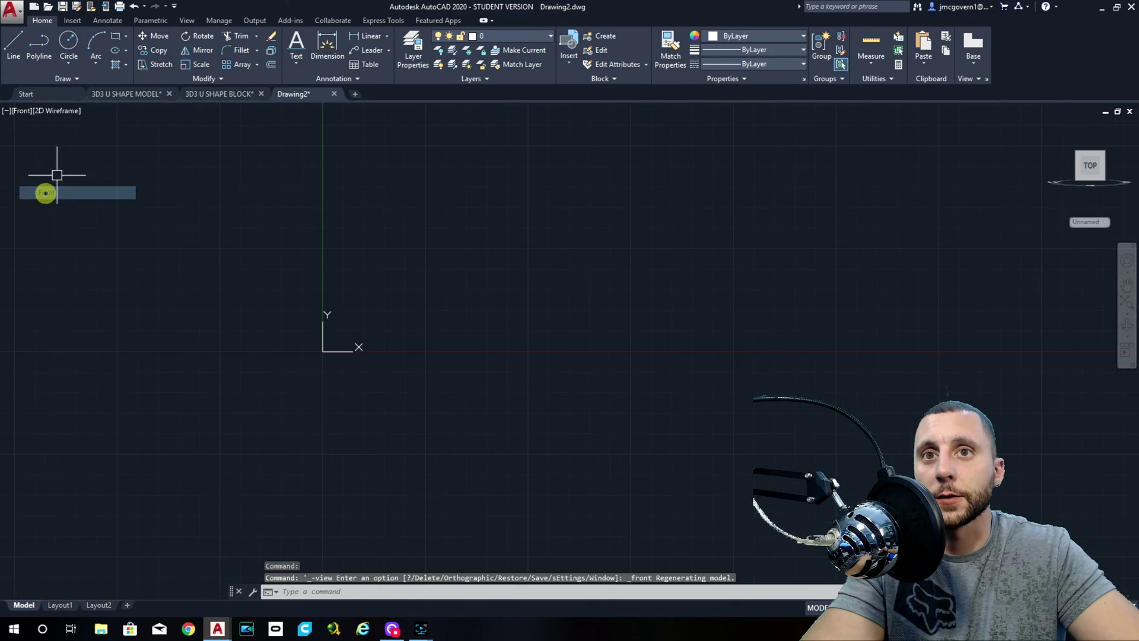
# Draw the closed L-shaped side profile with lines 2 down, 6 right, 1 up, 3 left, 1 up and back to the start
pyautogui.click(12, 53)
pyautogui.click(348, 200)
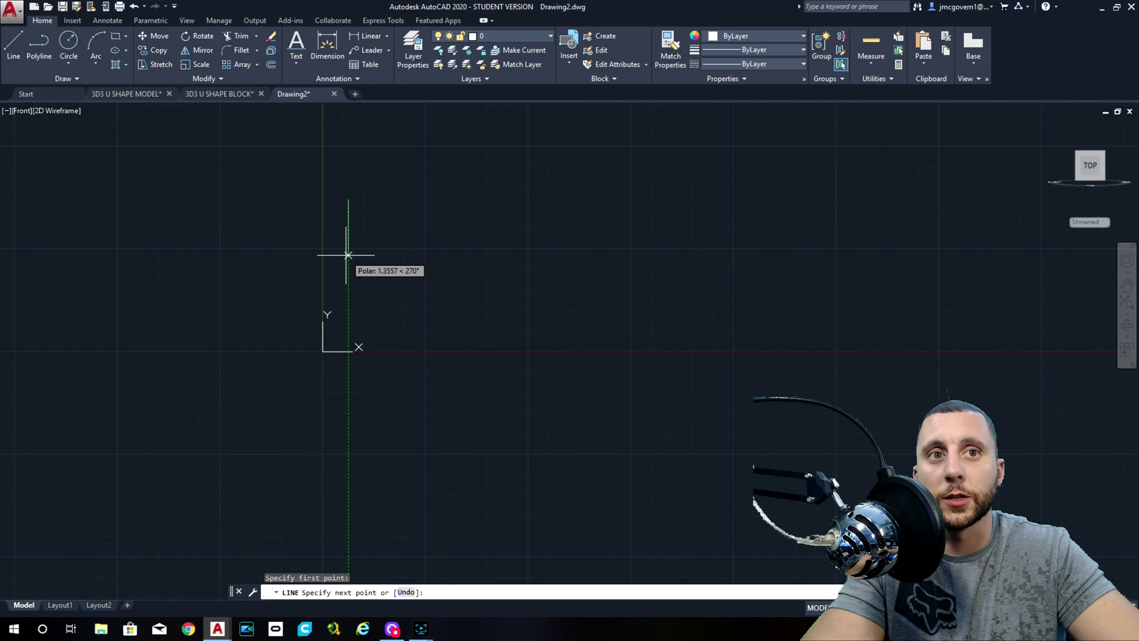
pyautogui.write('2')
pyautogui.press('Return')
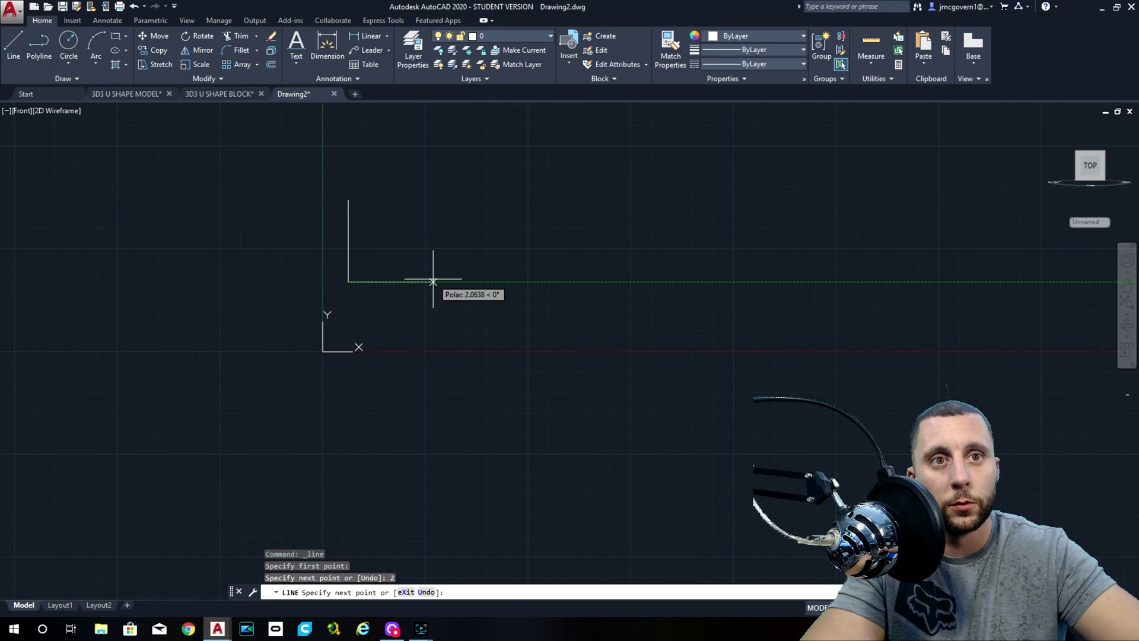
pyautogui.write('6')
pyautogui.press('Return')
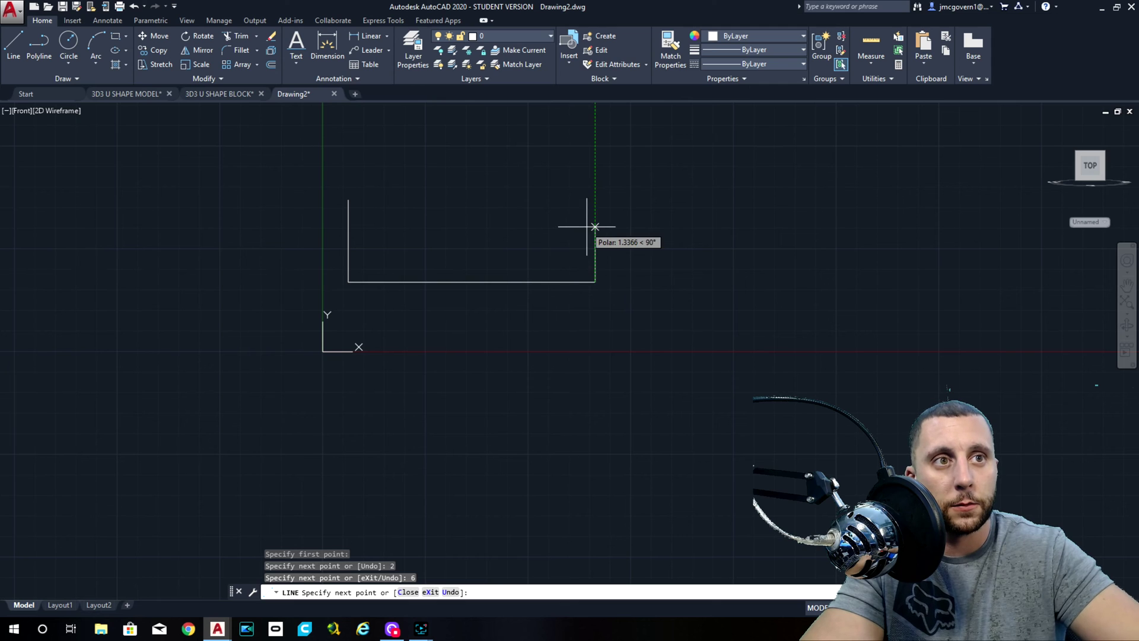
pyautogui.write('1')
pyautogui.press('Return')
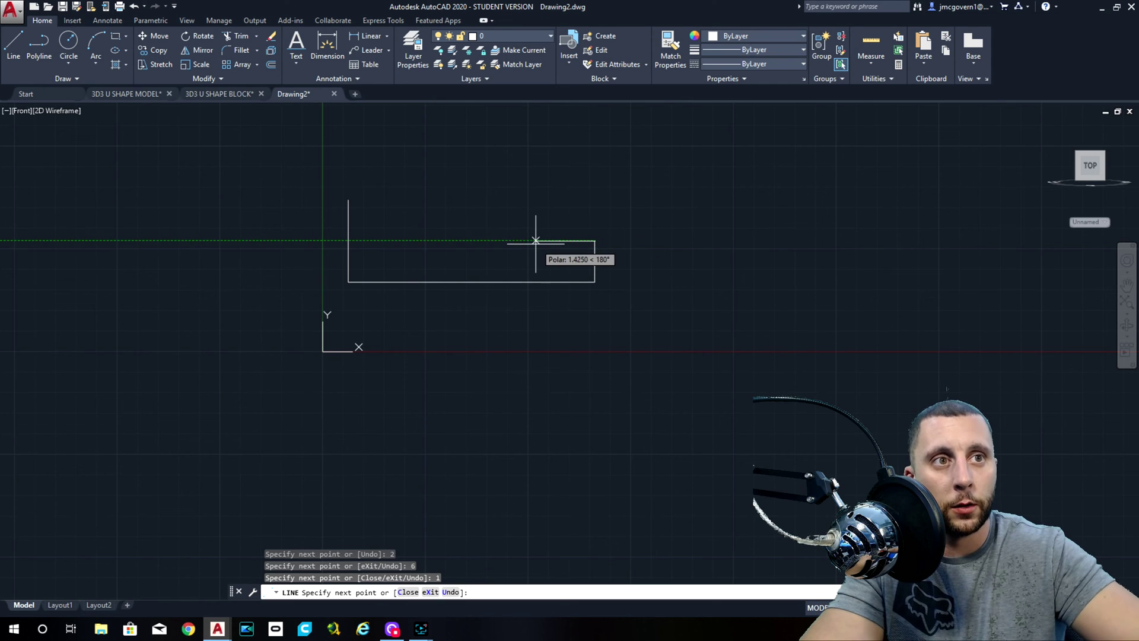
pyautogui.write('3')
pyautogui.press('Return')
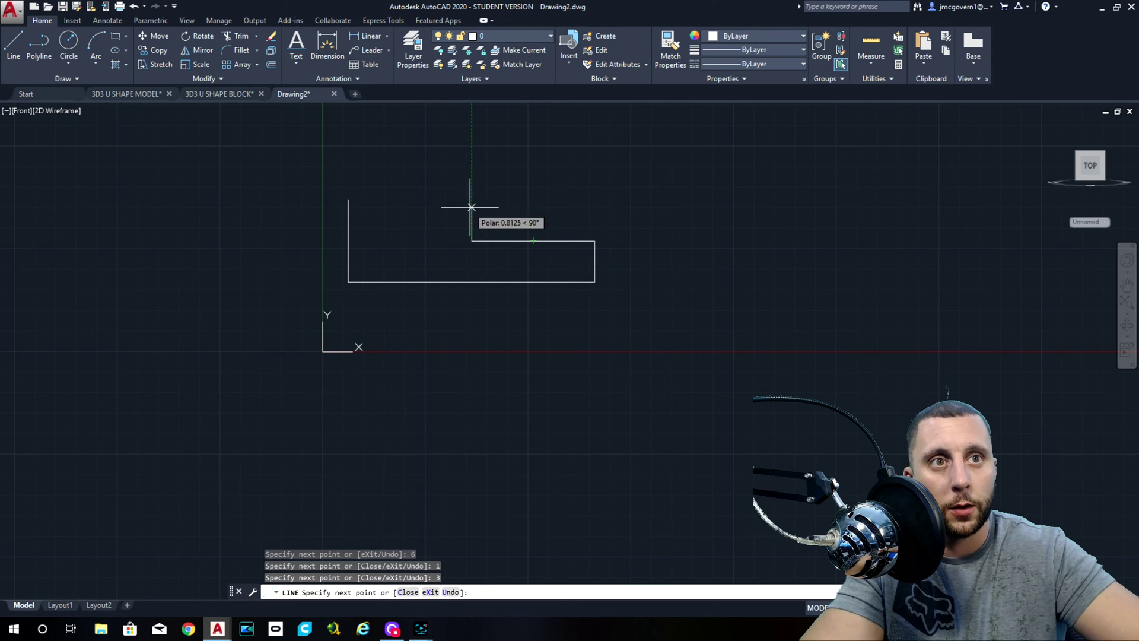
pyautogui.write('1')
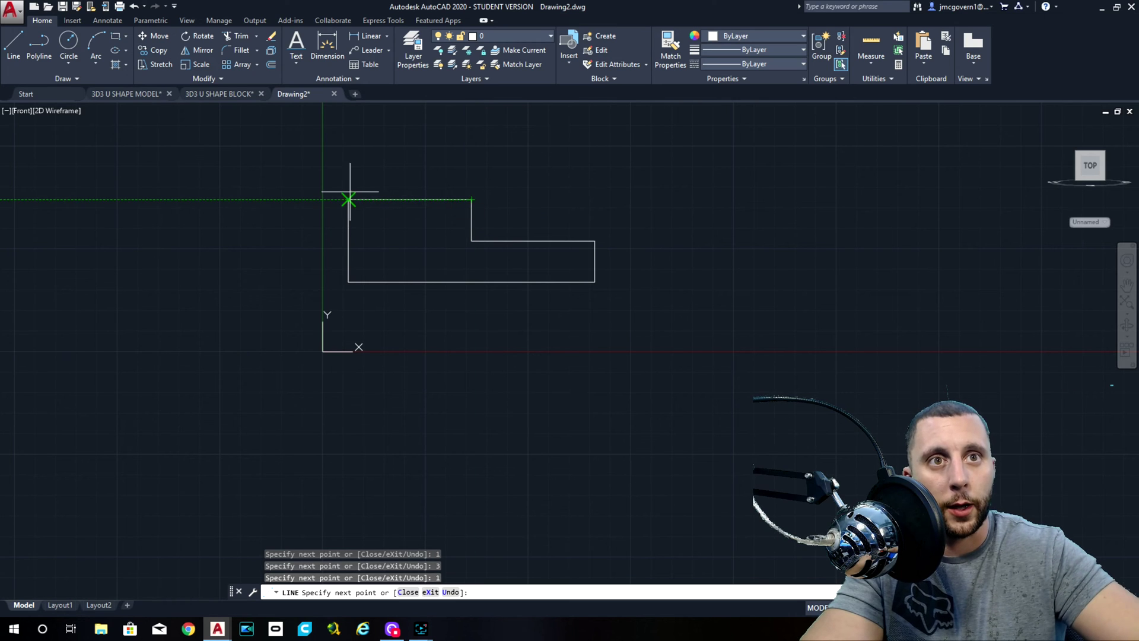
pyautogui.click(349, 200)
pyautogui.press('Escape')
# Join all the lines of the L-shaped profile into one polyline
pyautogui.moveTo(497, 251); pyautogui.dragTo(463, 255, button='middle')
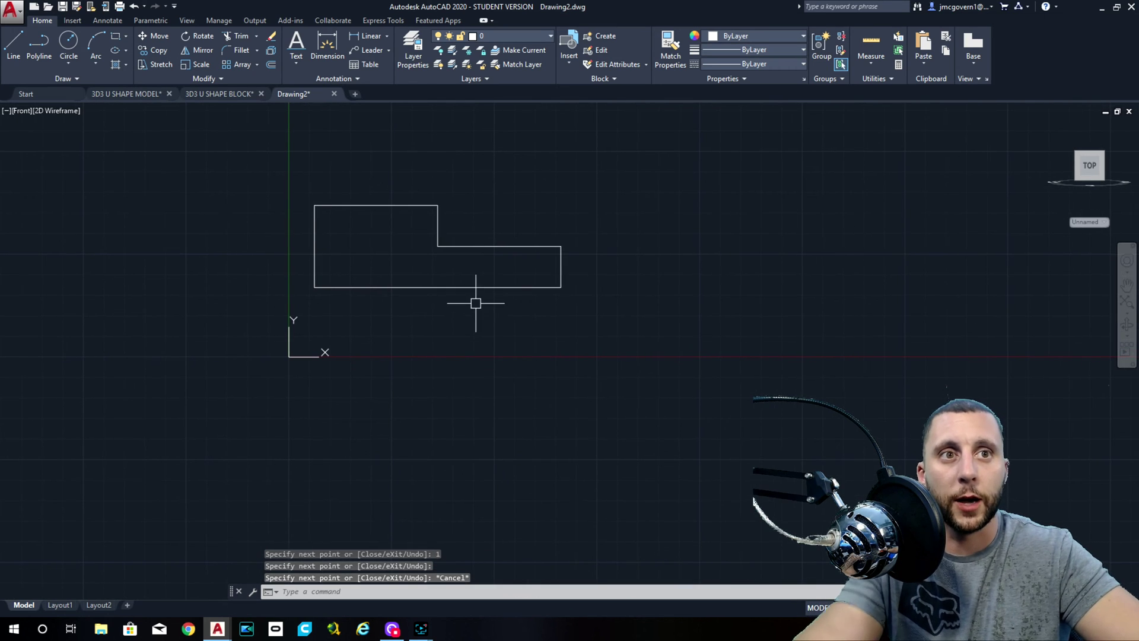
pyautogui.click(593, 165)
pyautogui.click(273, 307)
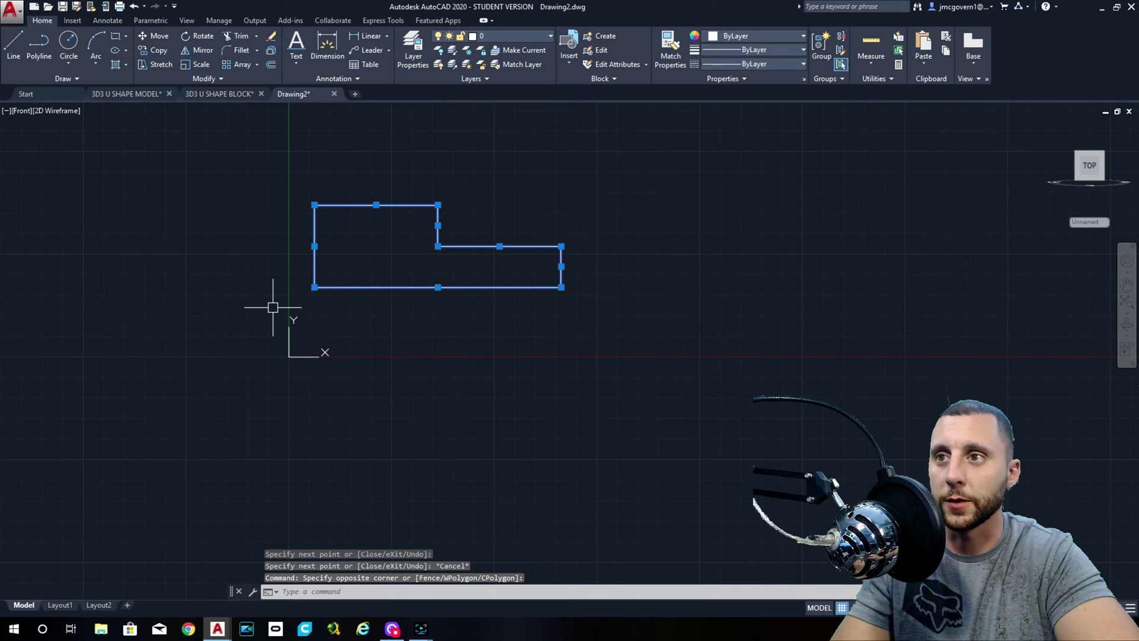
pyautogui.write('3')
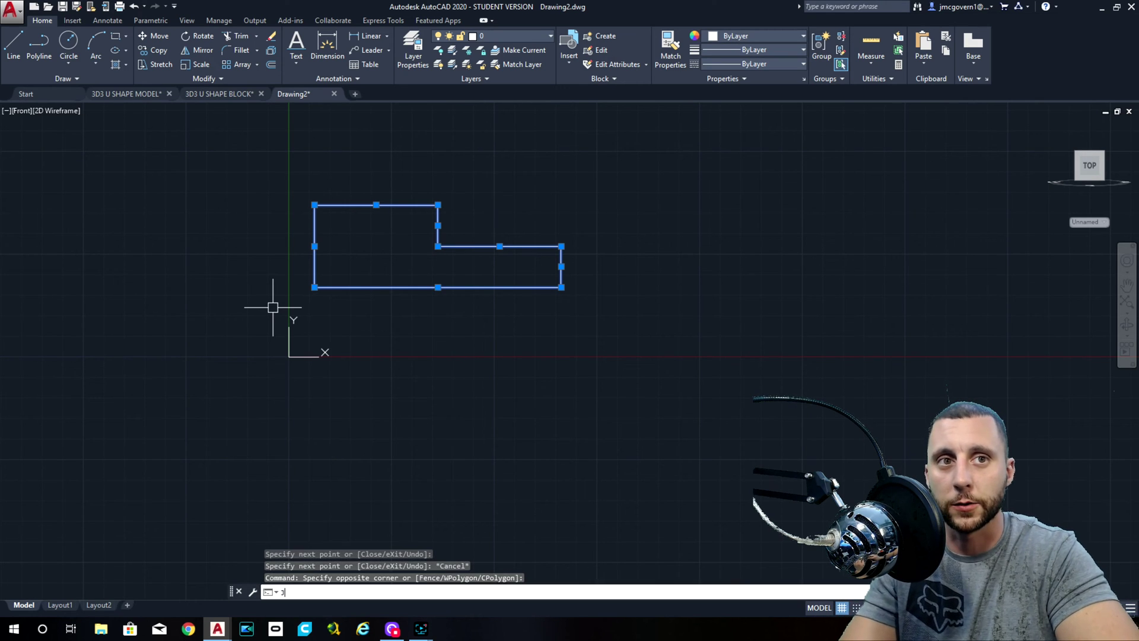
pyautogui.press('Return')
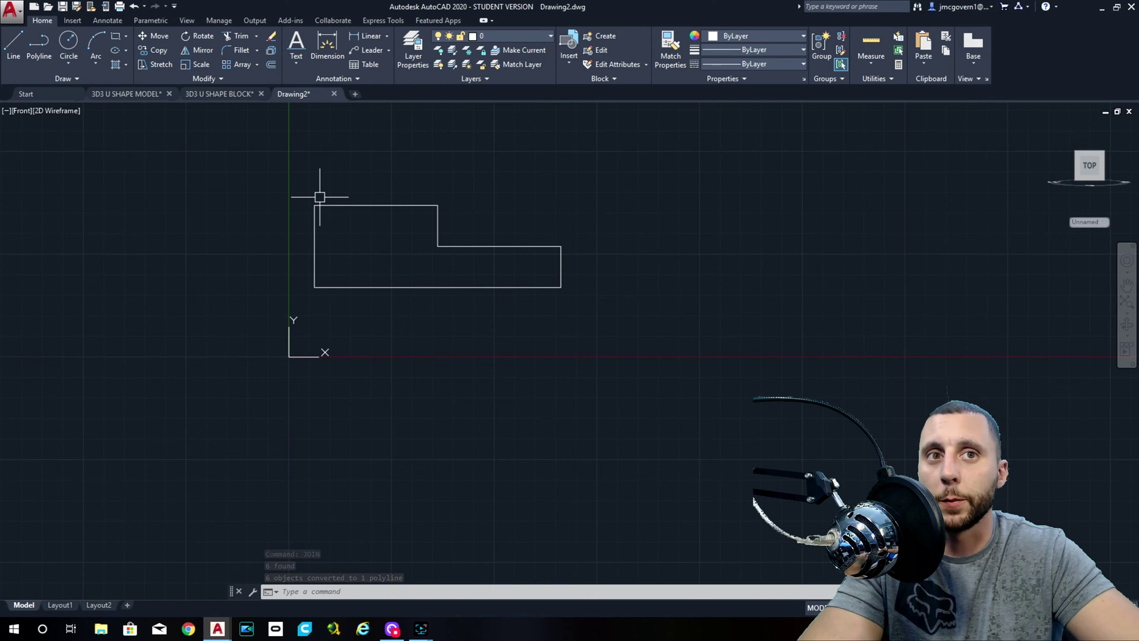
# Reset the view to Top before orienting it to SE Isometric, and switch to the 3D Basics workspace
pyautogui.click(21, 111)
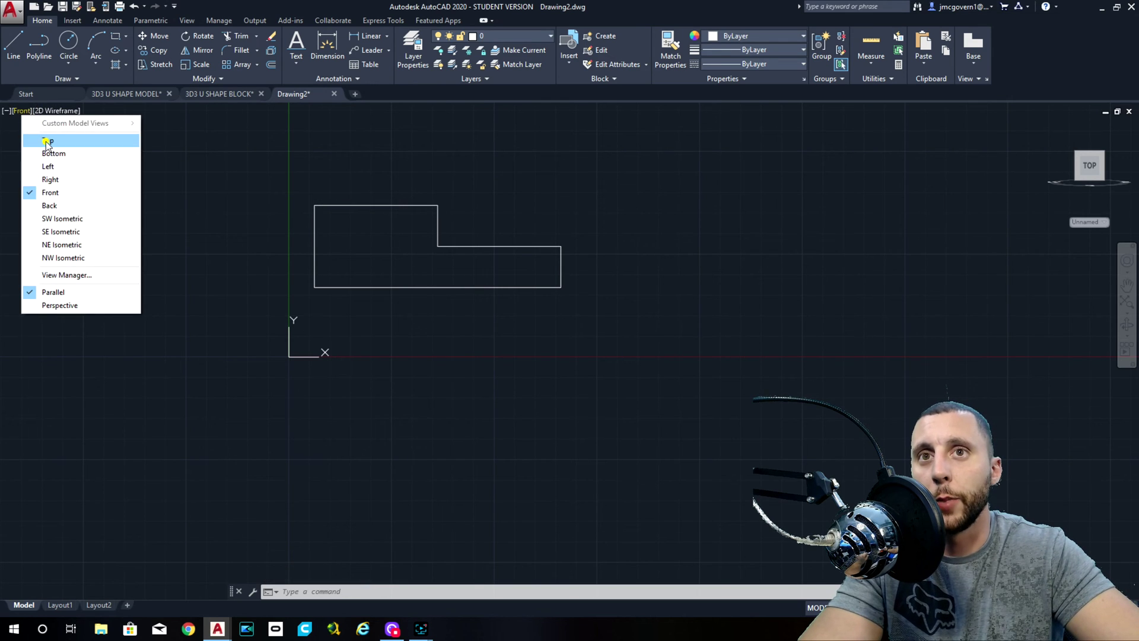
pyautogui.click(47, 143)
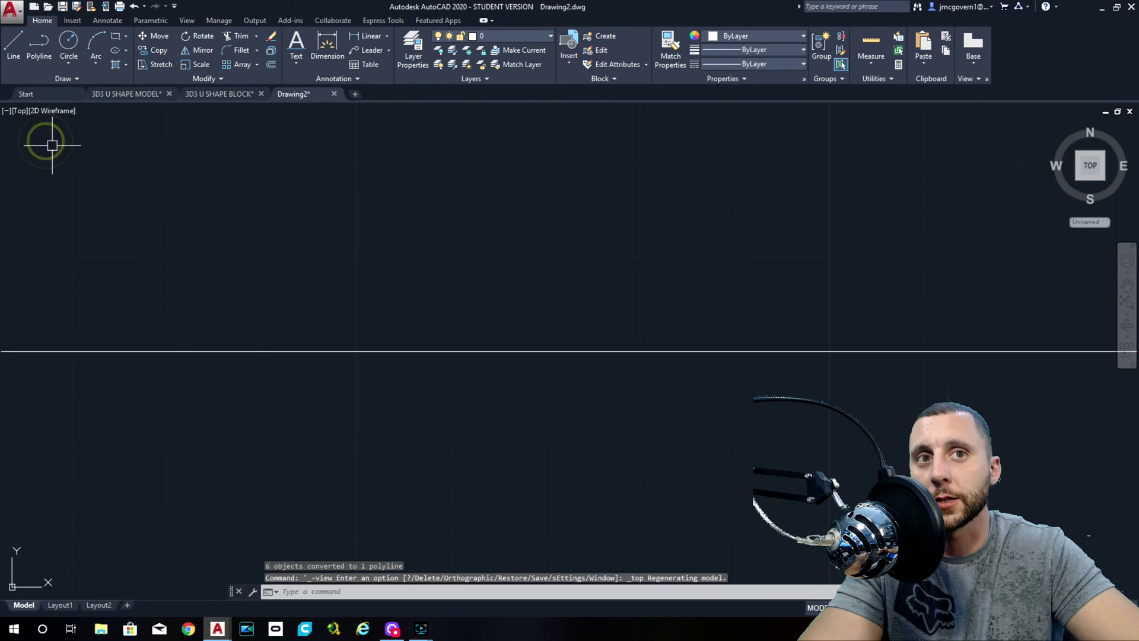
pyautogui.click(1102, 179)
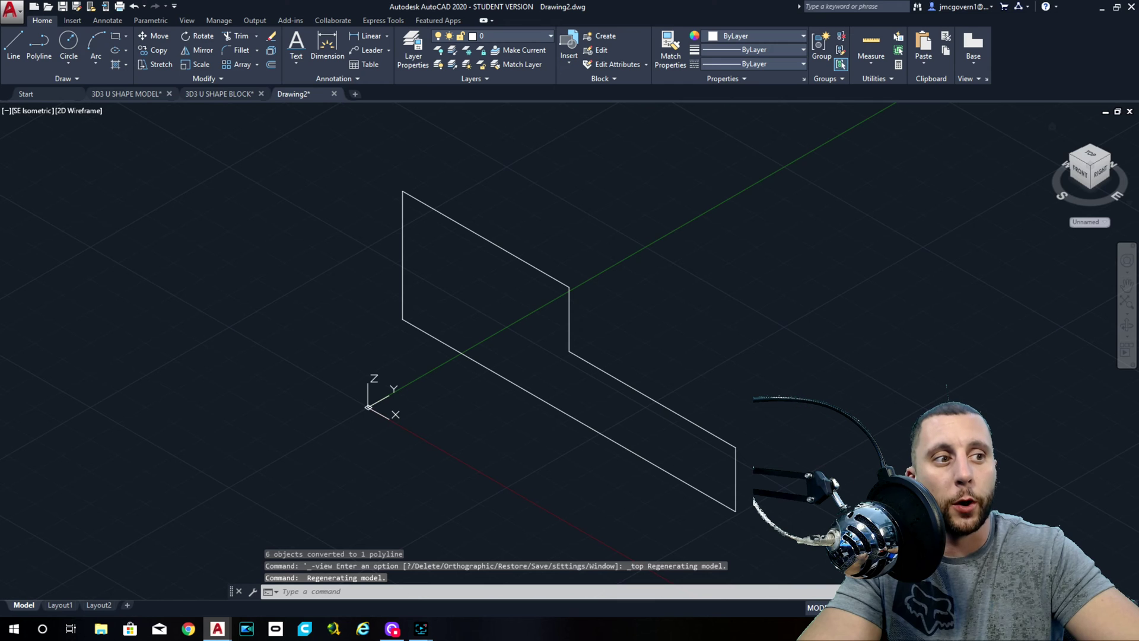
pyautogui.click(1115, 606)
pyautogui.click(1066, 520)
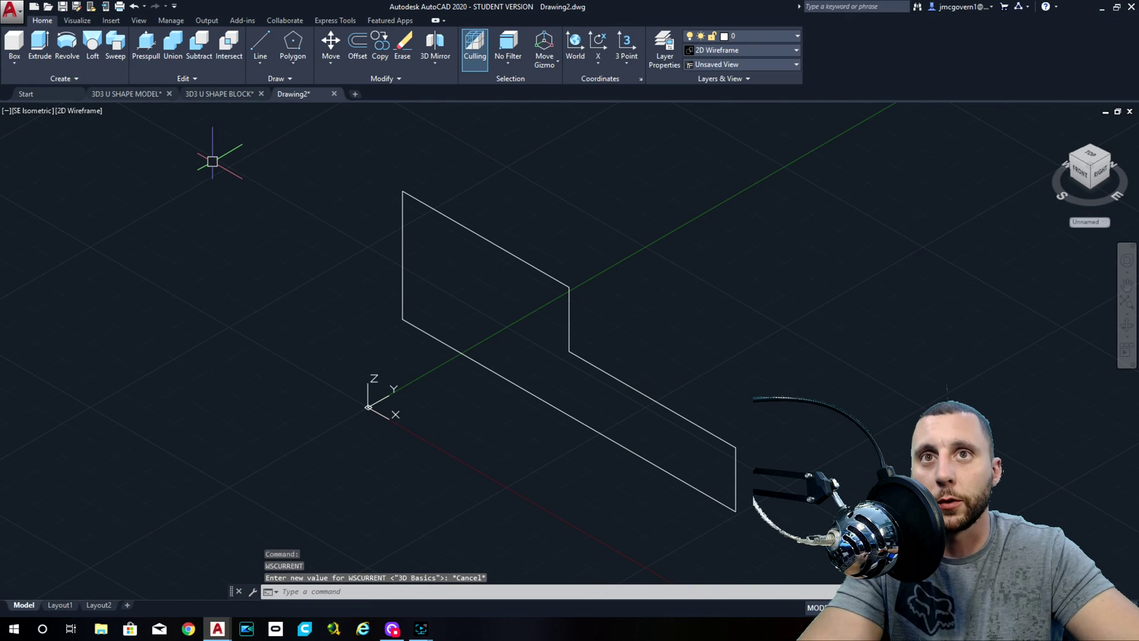
# Extrude the L-shaped profile by -3 into a solid
pyautogui.click(39, 48)
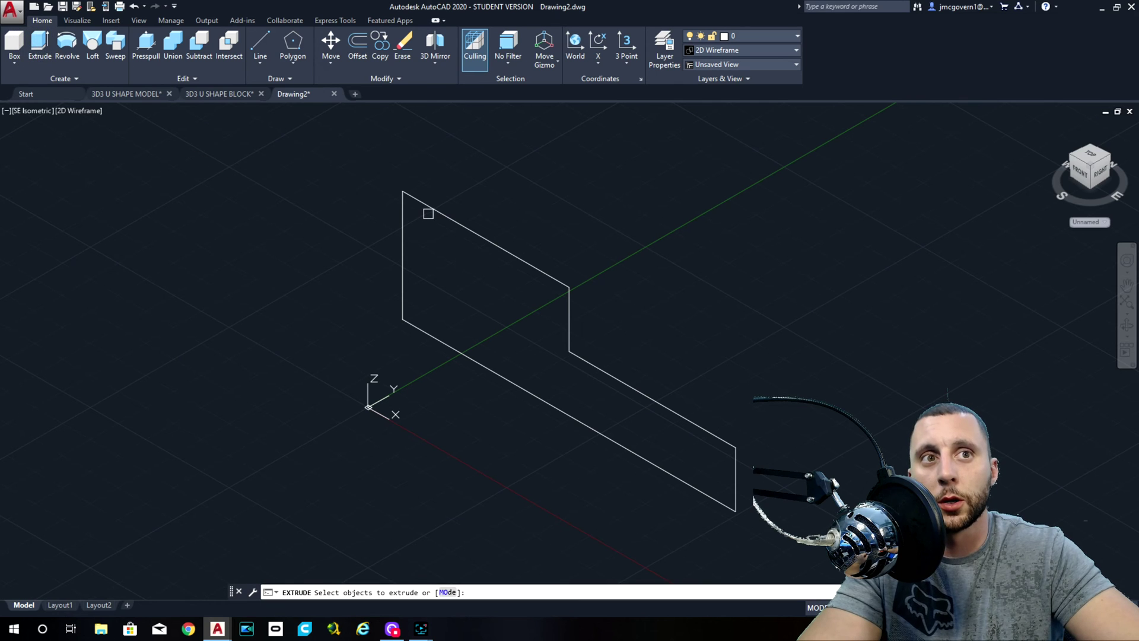
pyautogui.click(428, 211)
pyautogui.press('Return')
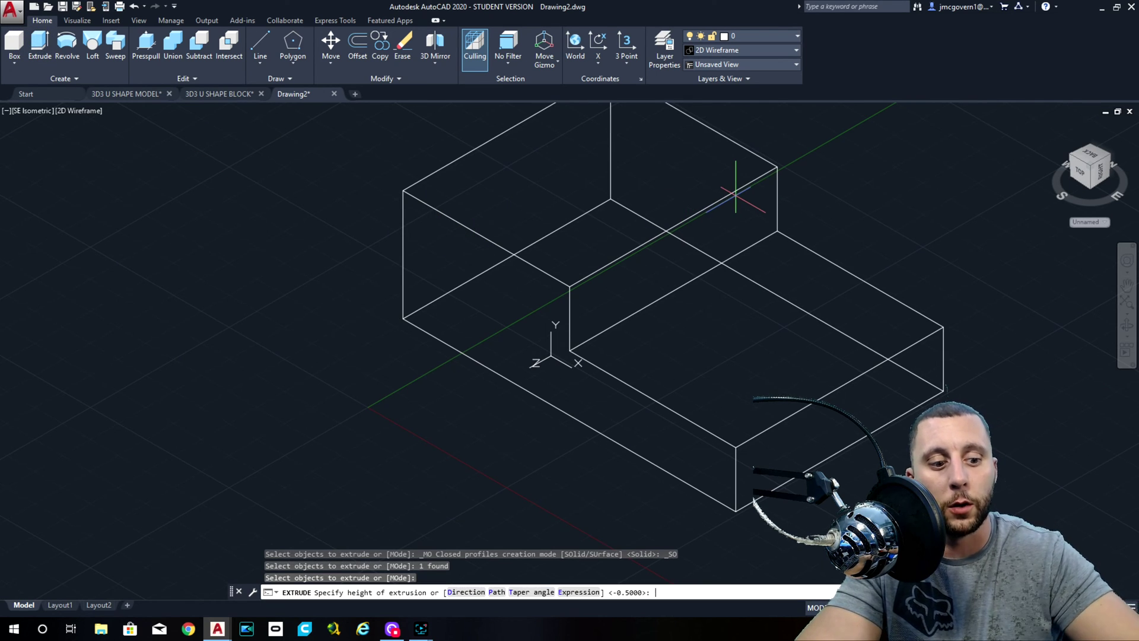
pyautogui.press('Return')
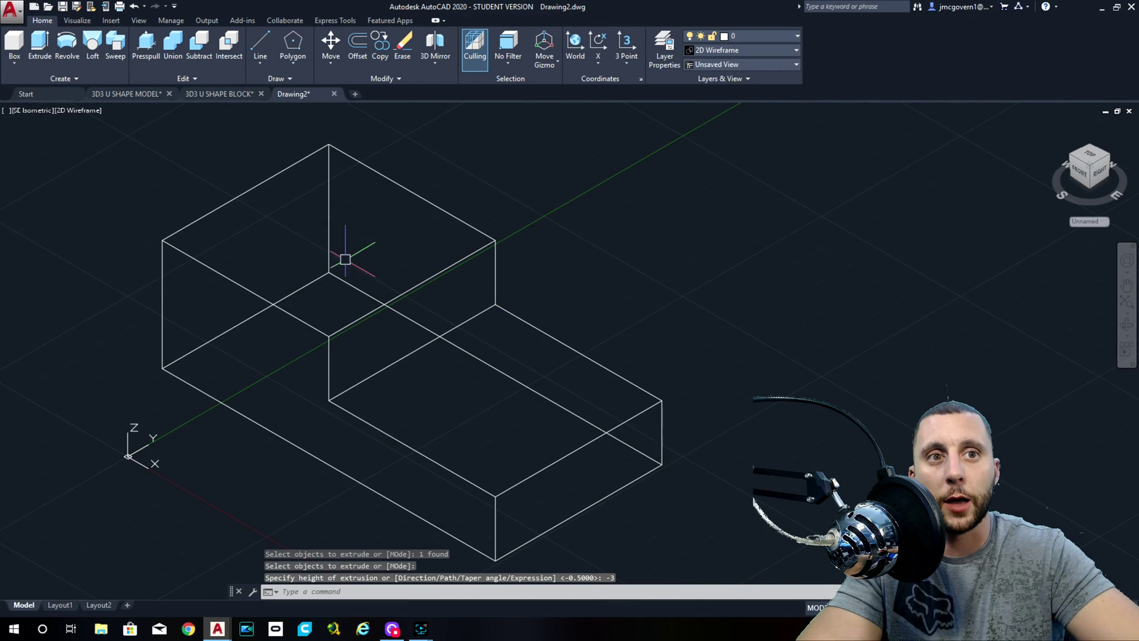
# Check the U-shape block drawing and the finished model, and return to the new drawing
pyautogui.click(213, 93)
pyautogui.click(143, 94)
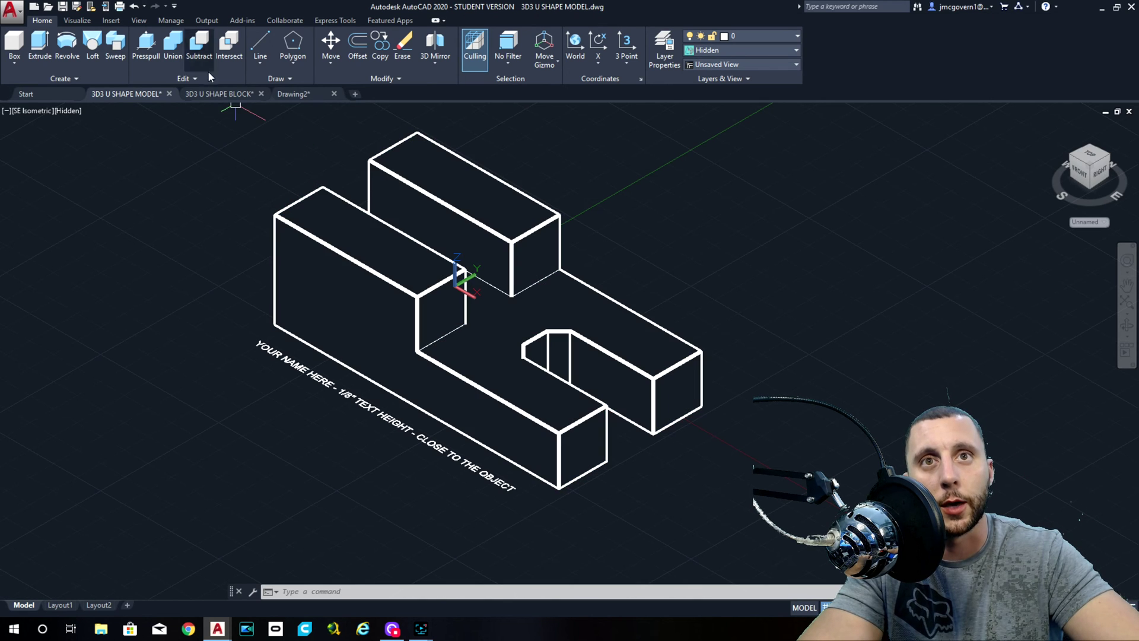
pyautogui.click(291, 94)
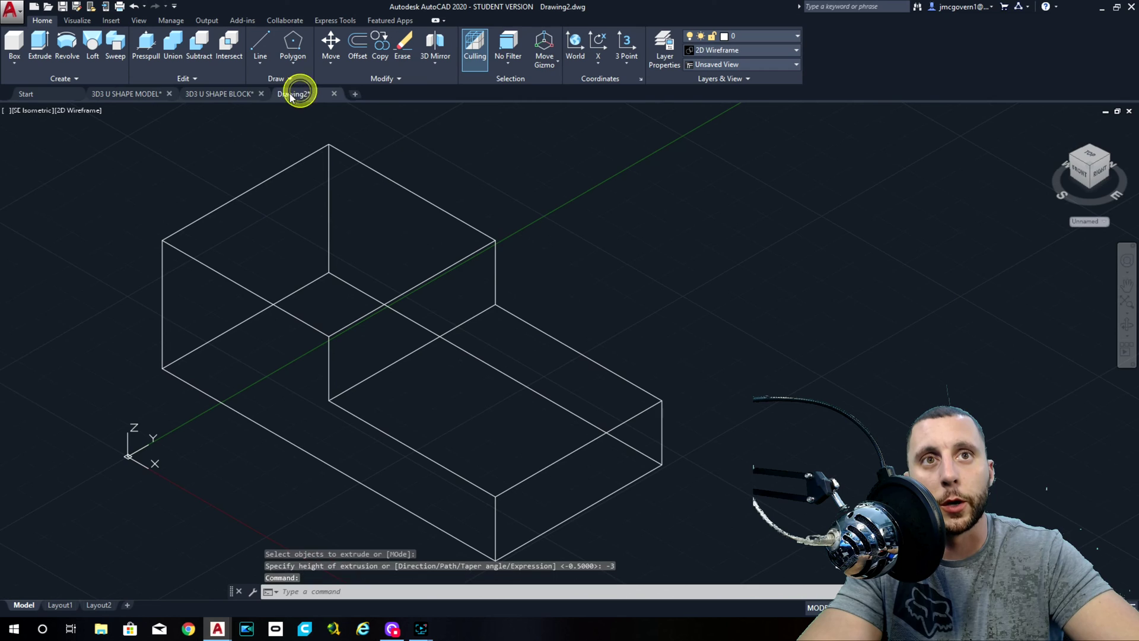
pyautogui.click(257, 43)
pyautogui.click(162, 241)
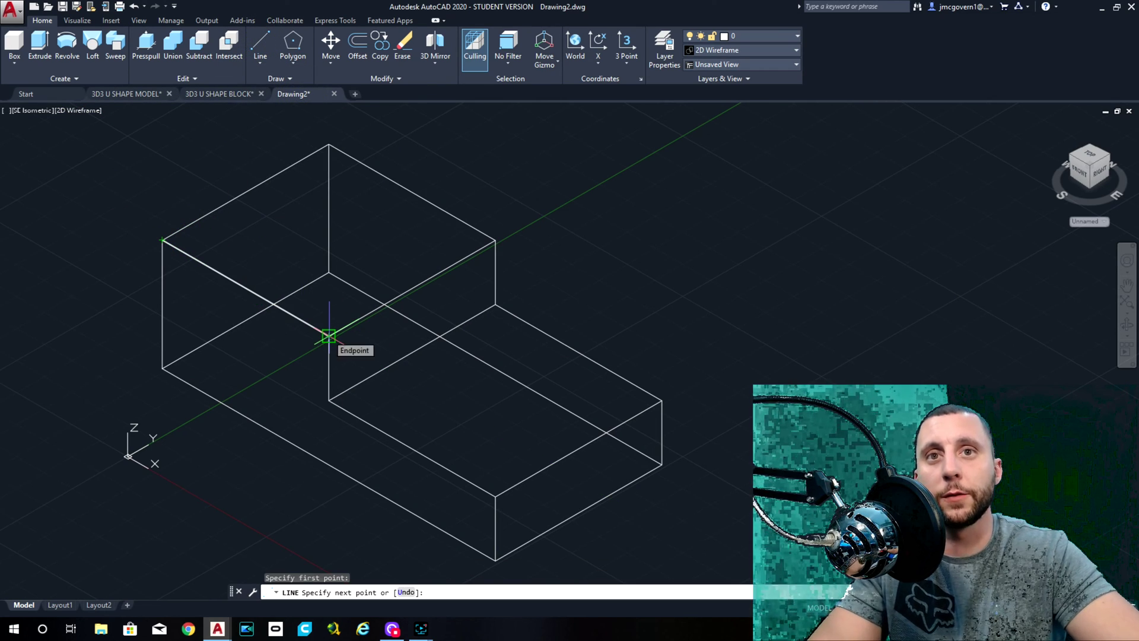
pyautogui.press('Escape')
# In the Top view, draw a line along the front edge of the raised block, from its left corner to the step
pyautogui.click(33, 112)
pyautogui.click(51, 137)
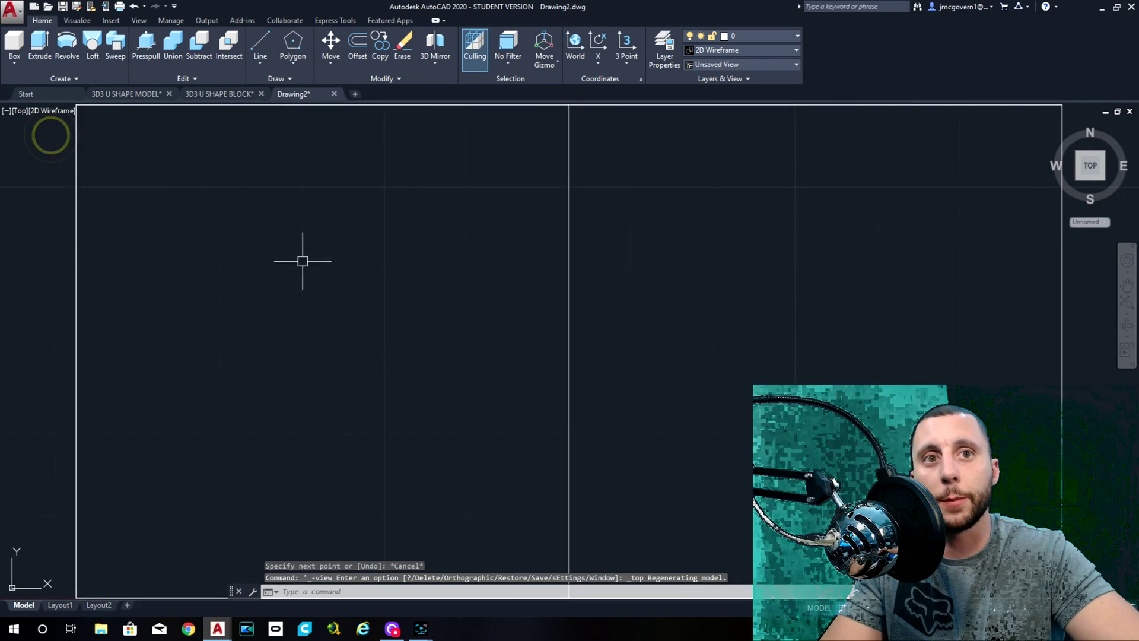
pyautogui.scroll(-2, 303, 261)
pyautogui.moveTo(356, 275); pyautogui.dragTo(353, 224, button='middle')
pyautogui.click(259, 43)
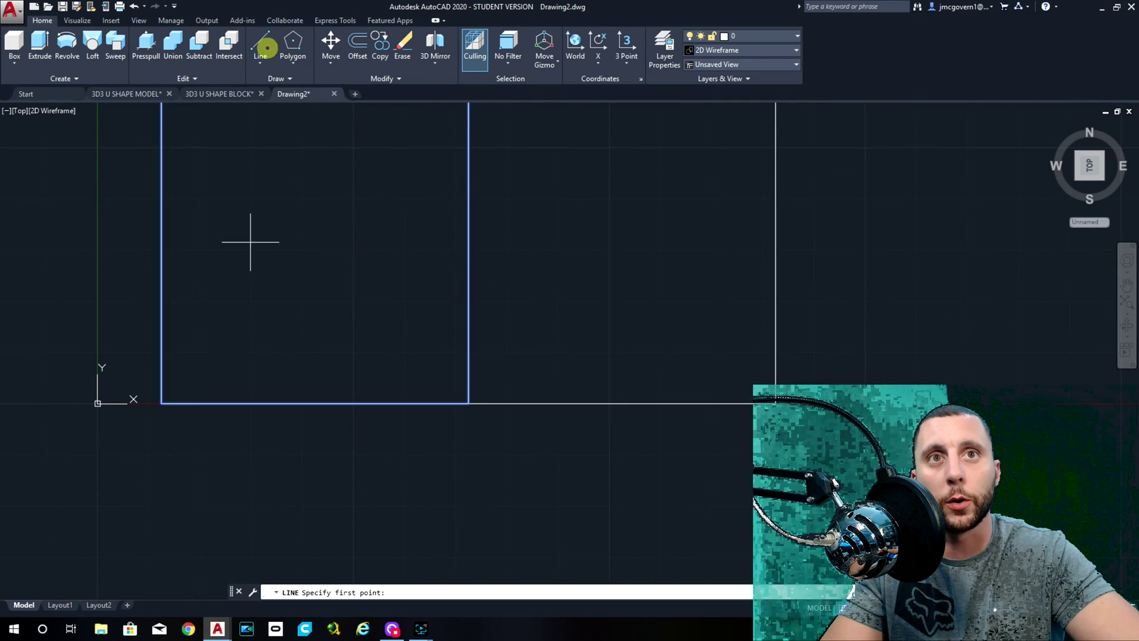
pyautogui.click(160, 404)
pyautogui.click(468, 404)
pyautogui.press('Escape')
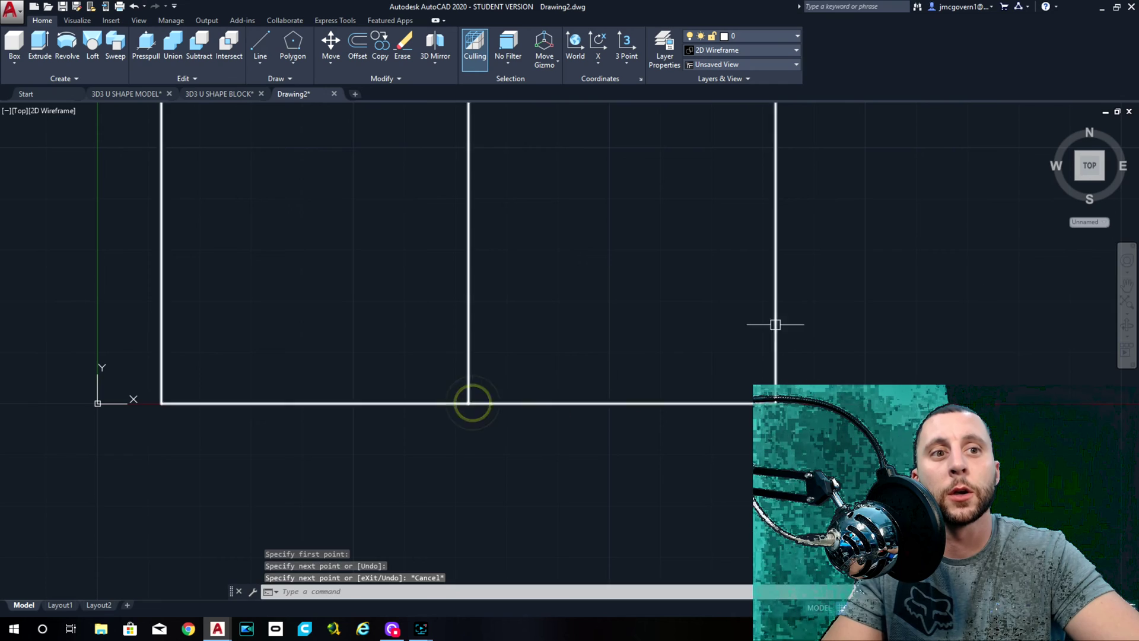
# In the SE Isometric view, stretch both endpoints of the line on the raised block's top front edge down to the bottom edge
pyautogui.click(1103, 178)
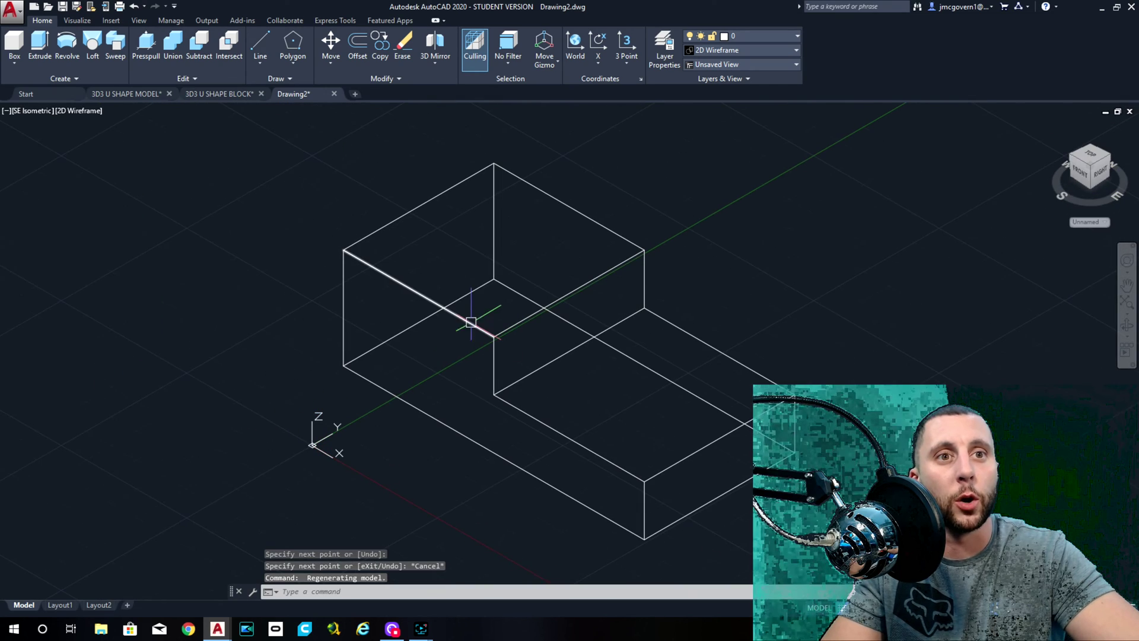
pyautogui.click(456, 315)
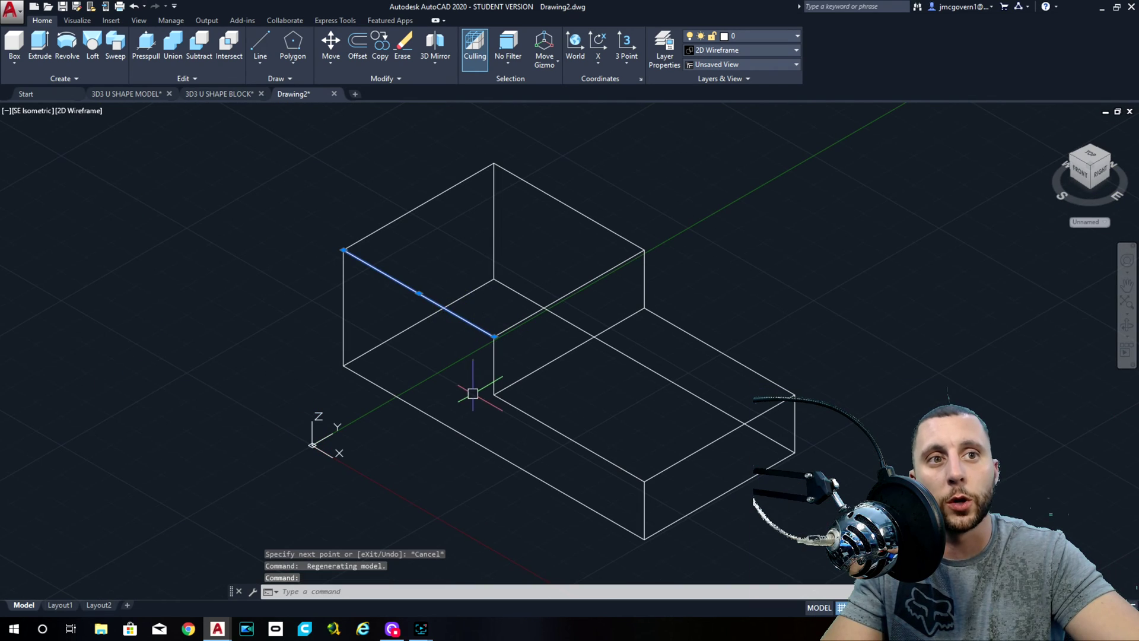
pyautogui.click(495, 335)
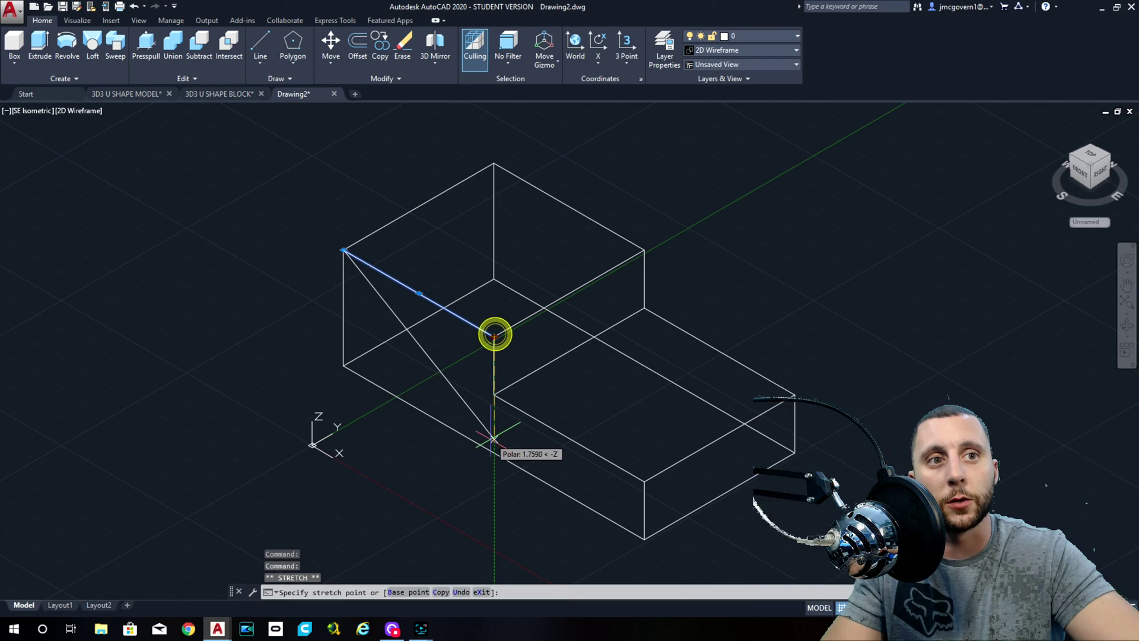
pyautogui.click(493, 452)
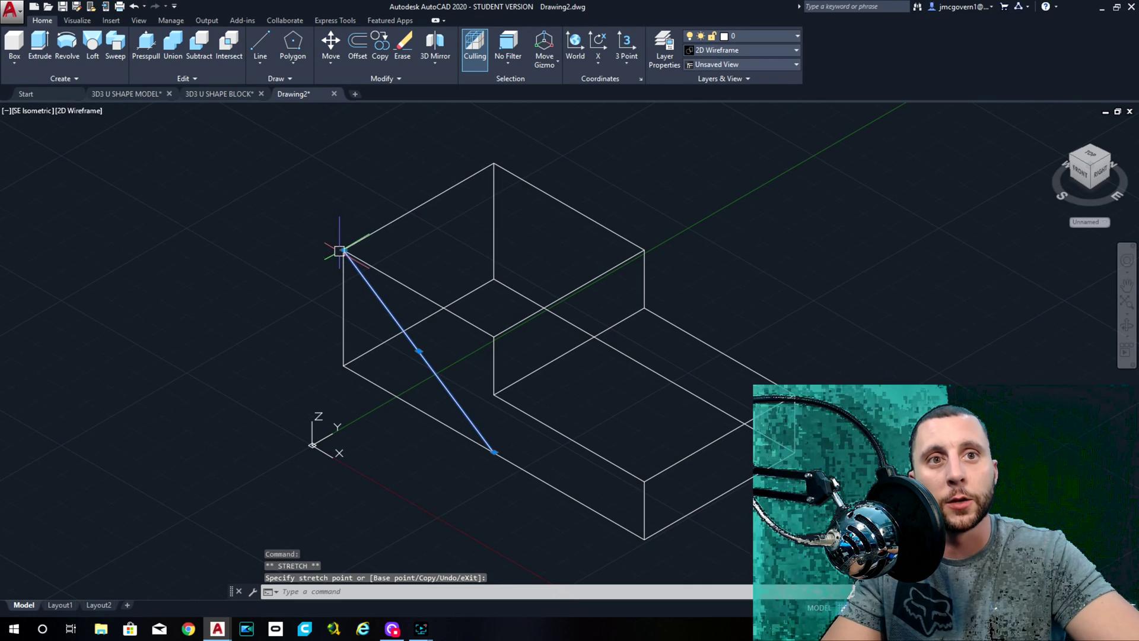
pyautogui.click(344, 250)
pyautogui.click(343, 365)
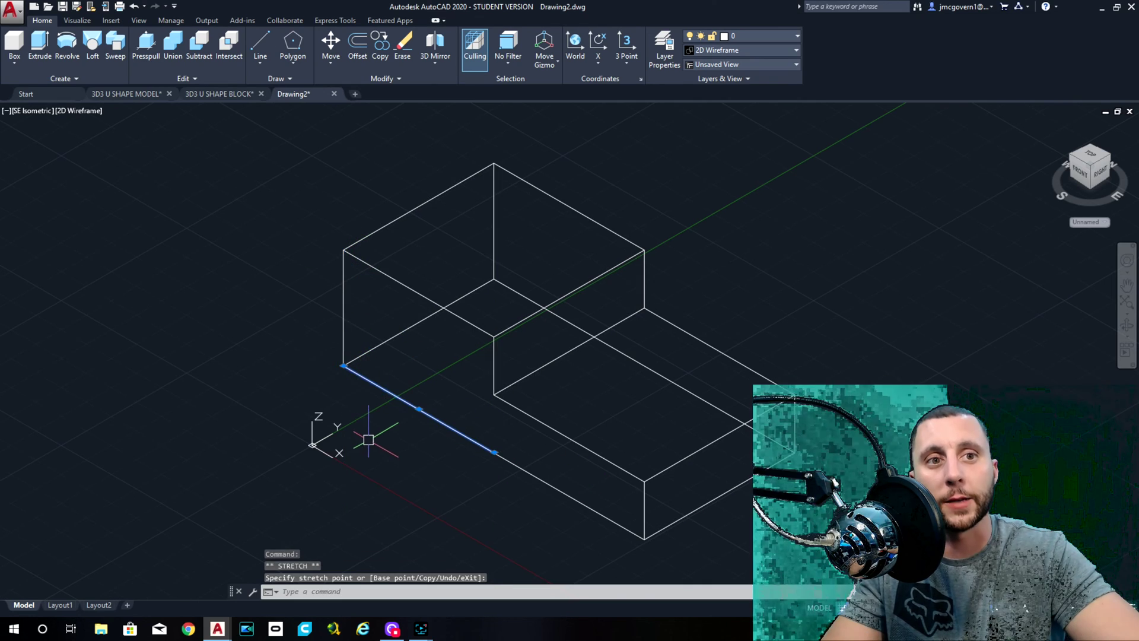
# Erase the stretched line and draw a new one along the raised block's top front edge, corner to corner
pyautogui.press('Delete')
pyautogui.scroll(2, 389, 419)
pyautogui.moveTo(493, 318); pyautogui.dragTo(413, 349, button='middle')
pyautogui.scroll(-3, 413, 349)
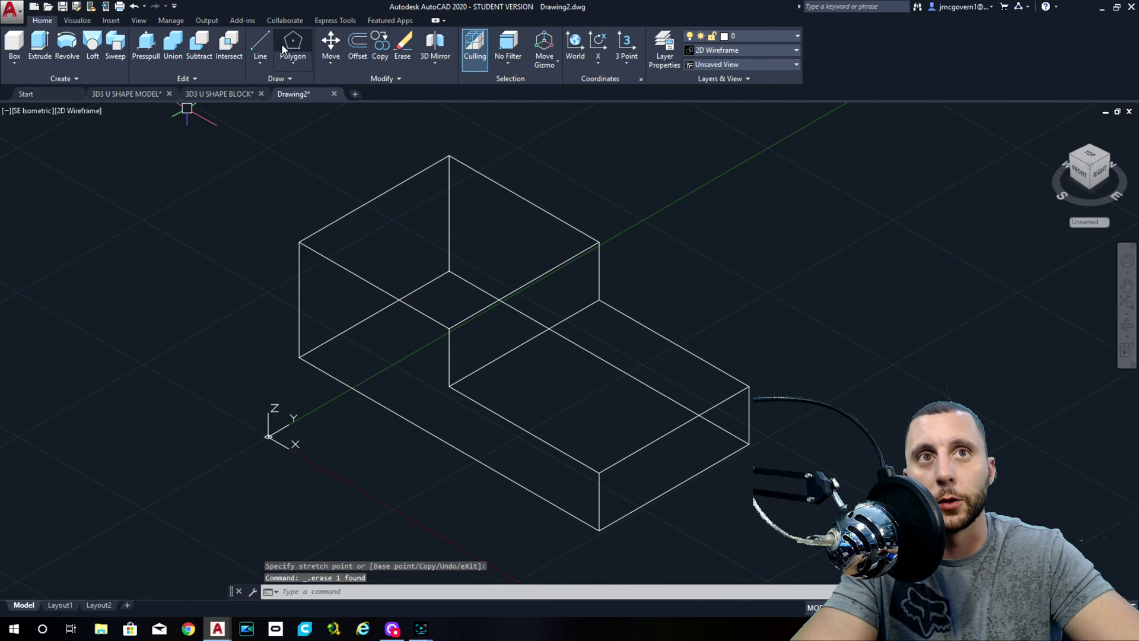
pyautogui.click(261, 43)
pyautogui.click(299, 242)
pyautogui.click(449, 327)
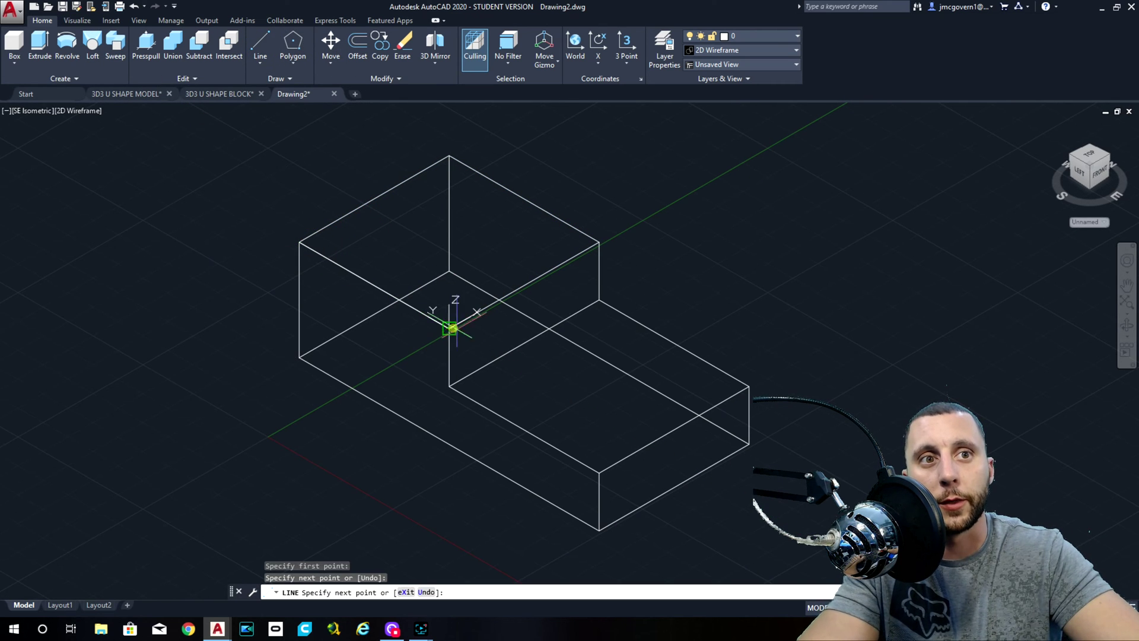
pyautogui.press('Escape')
# Reset the view to Top and orient it back to SE Isometric
pyautogui.click(34, 109)
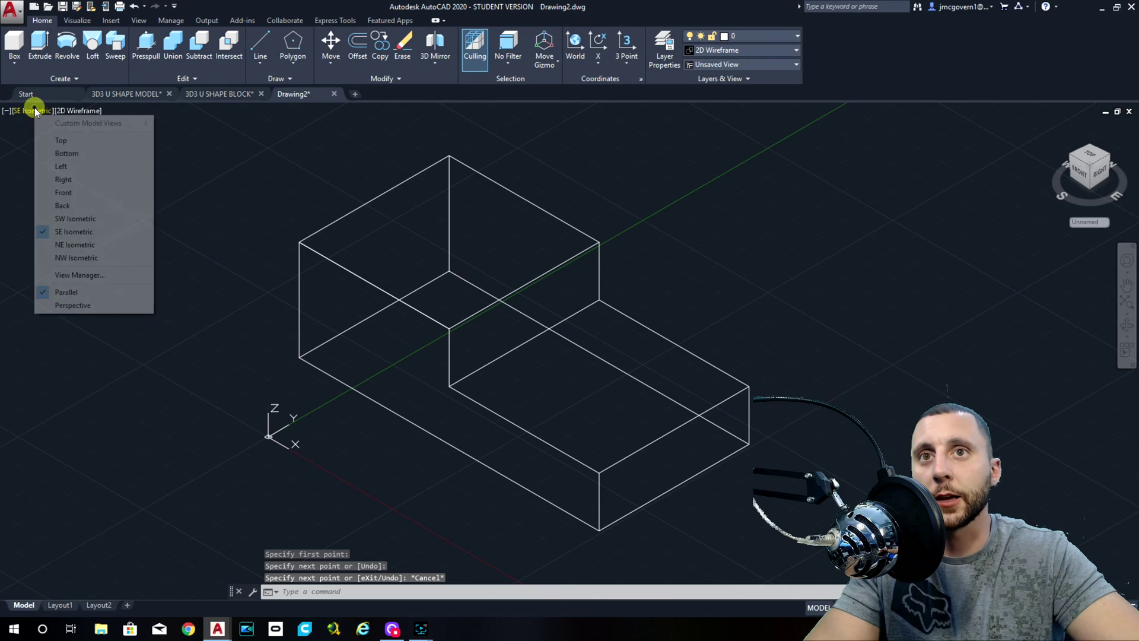
pyautogui.press('Escape')
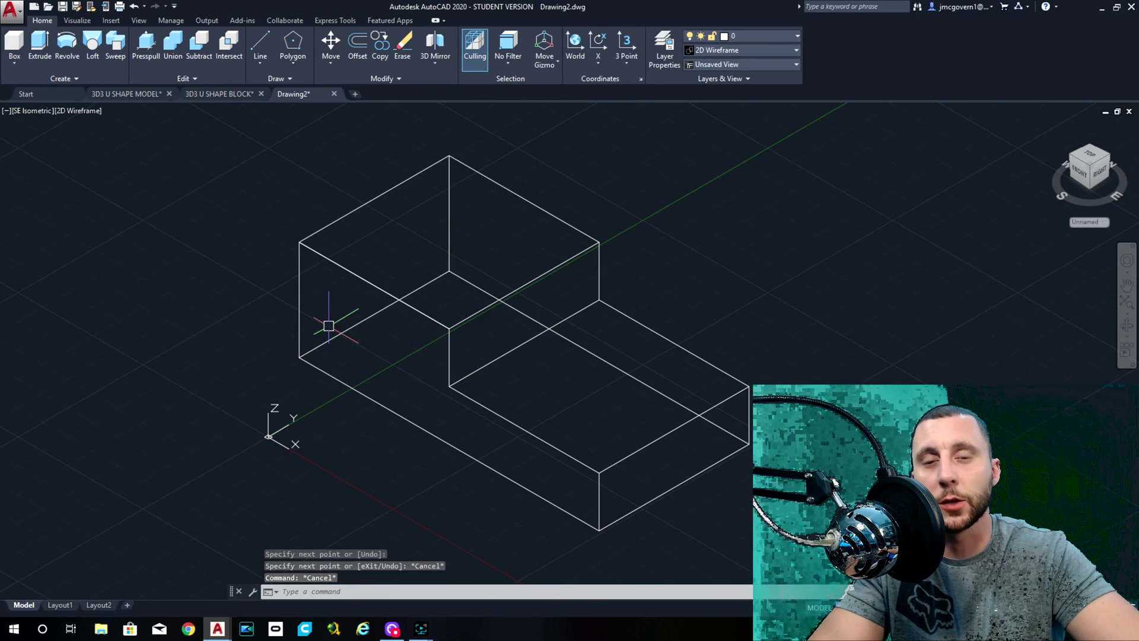
pyautogui.click(31, 111)
pyautogui.click(54, 147)
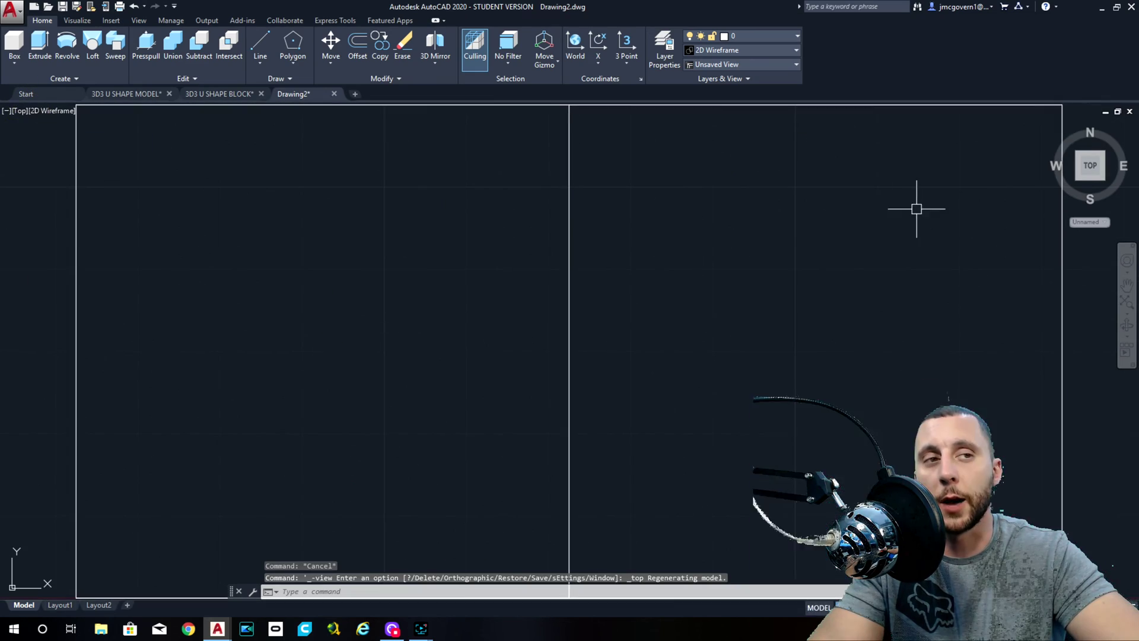
pyautogui.click(1102, 178)
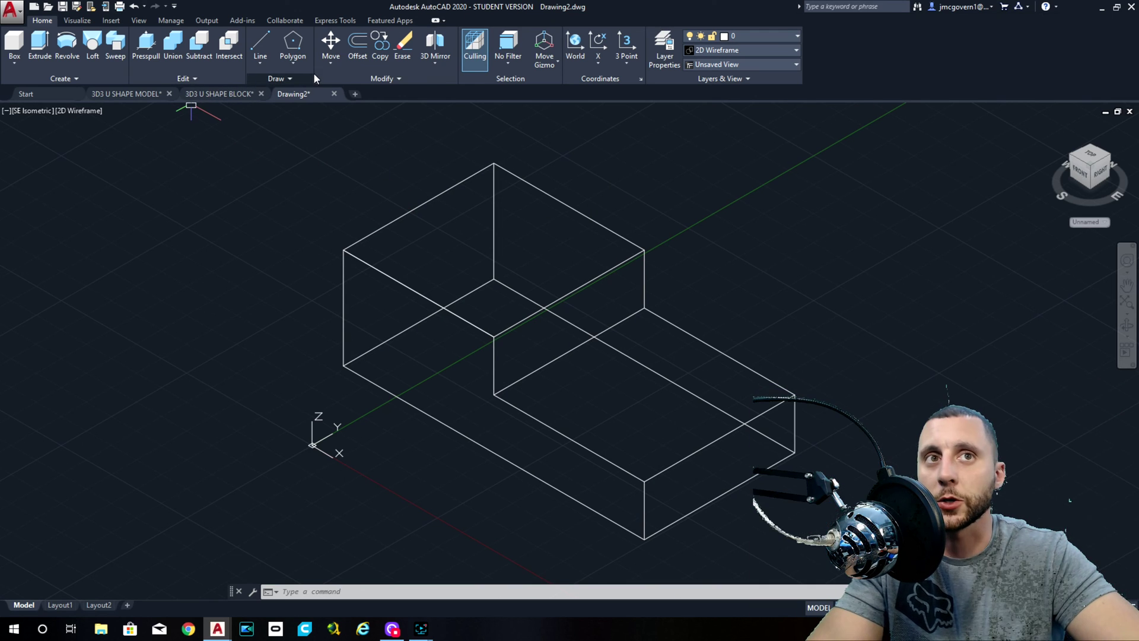
# Offset the top front edge line twice by 1 across the raised block's top face, and erase the original line
pyautogui.click(357, 44)
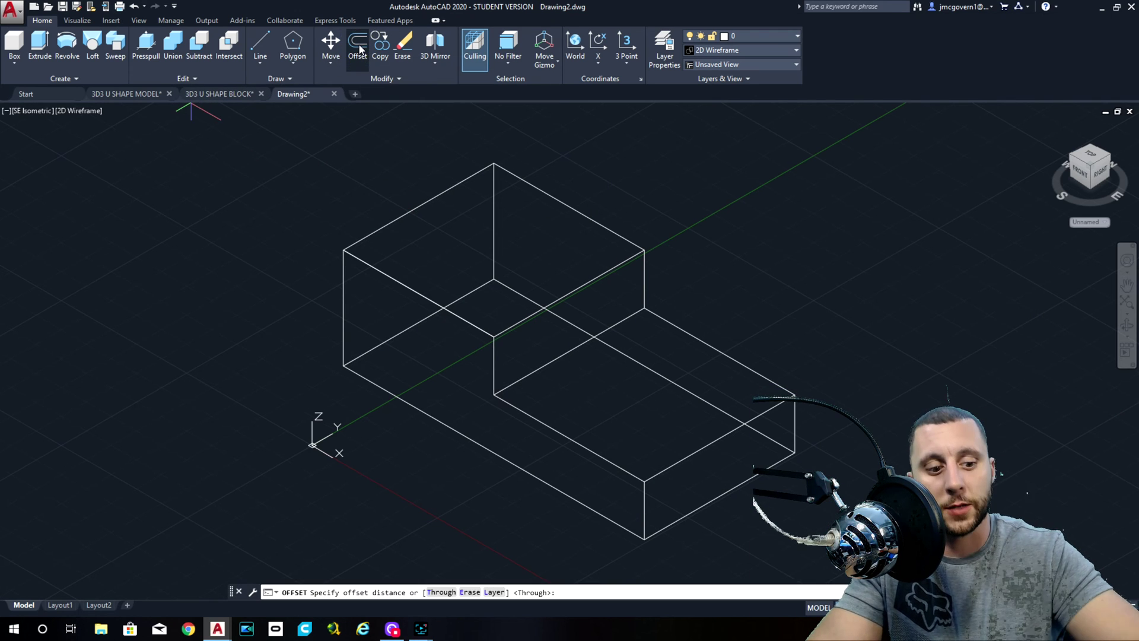
pyautogui.write('1')
pyautogui.press('Return')
pyautogui.click(412, 285)
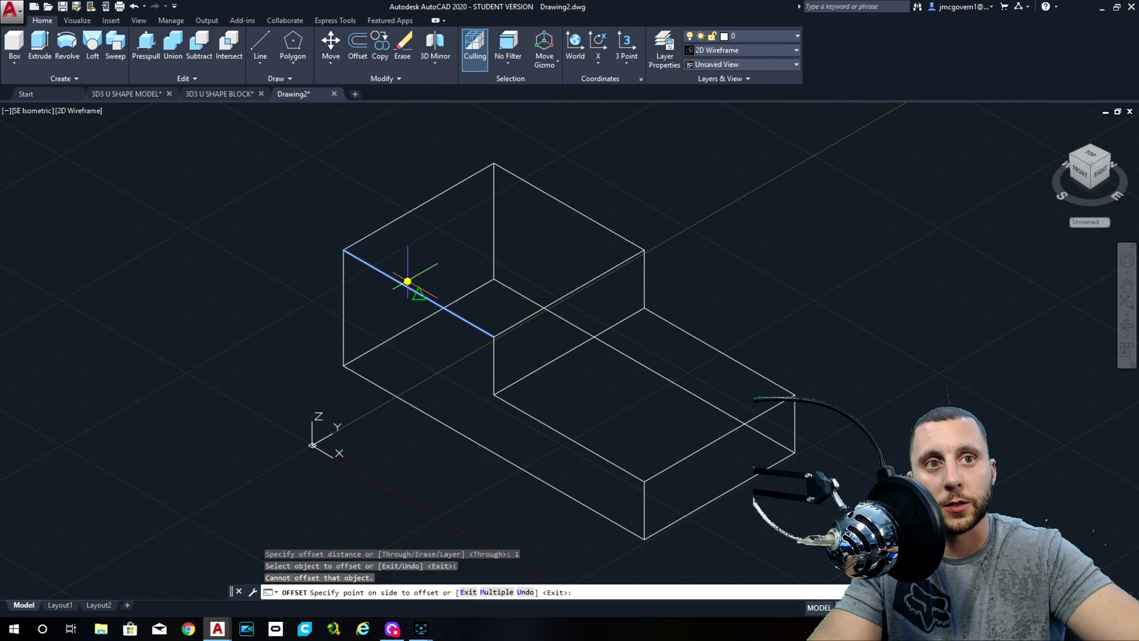
pyautogui.click(450, 252)
pyautogui.click(468, 234)
pyautogui.press('Escape')
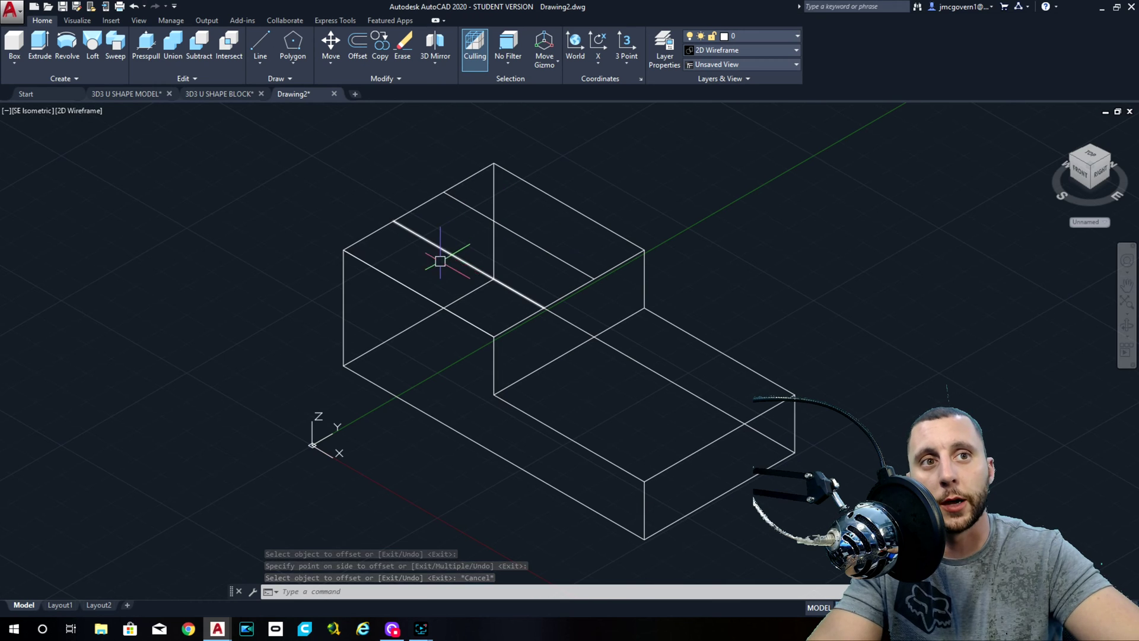
pyautogui.click(406, 287)
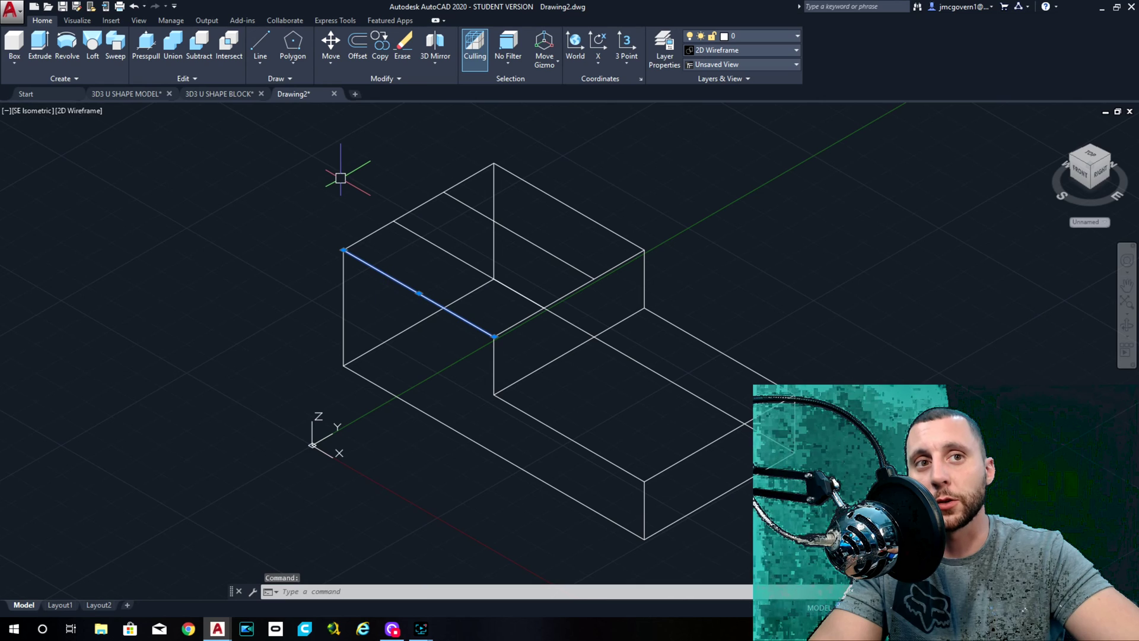
pyautogui.press('Delete')
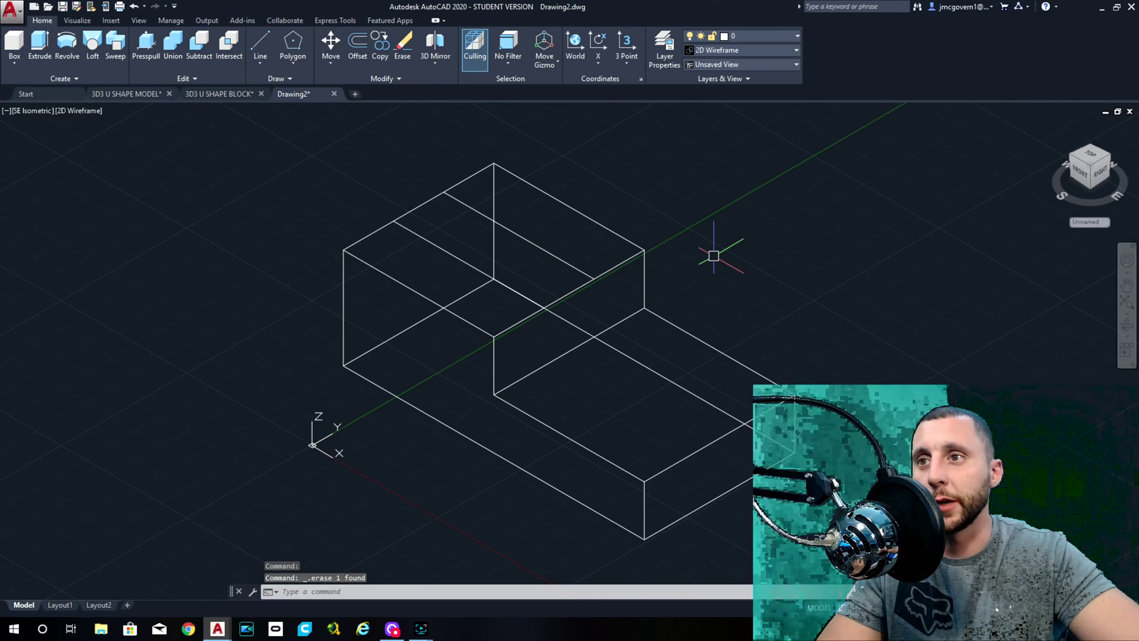
# Draw two lines connecting the ends of the two offset lines to close a rectangle on the raised block's top face
pyautogui.moveTo(714, 256); pyautogui.dragTo(679, 248, button='middle')
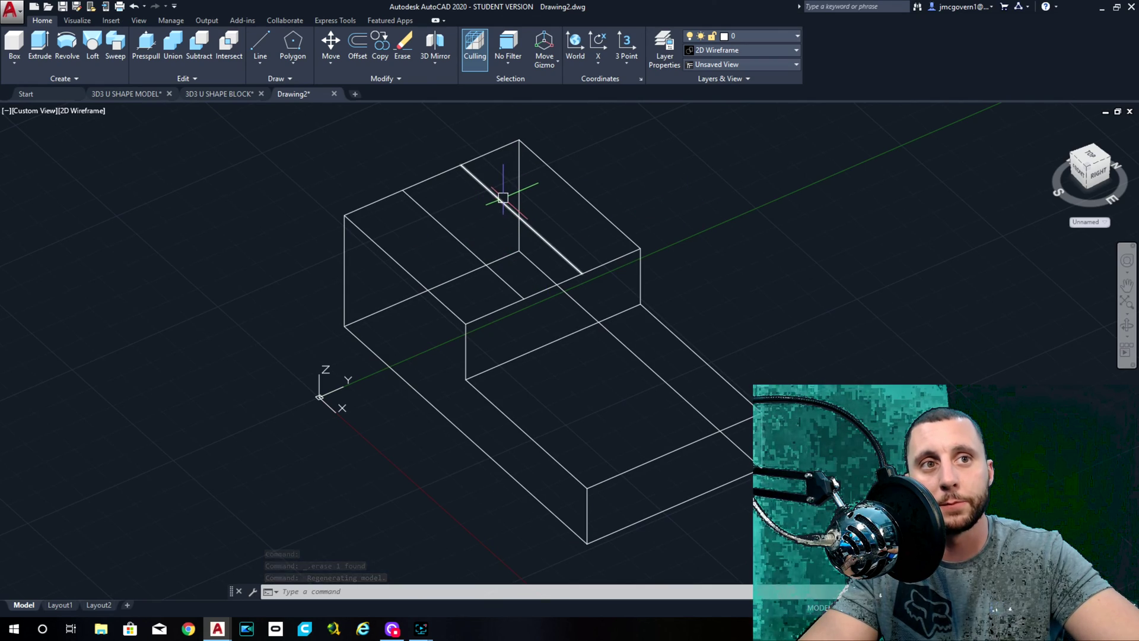
pyautogui.click(511, 205)
pyautogui.click(255, 43)
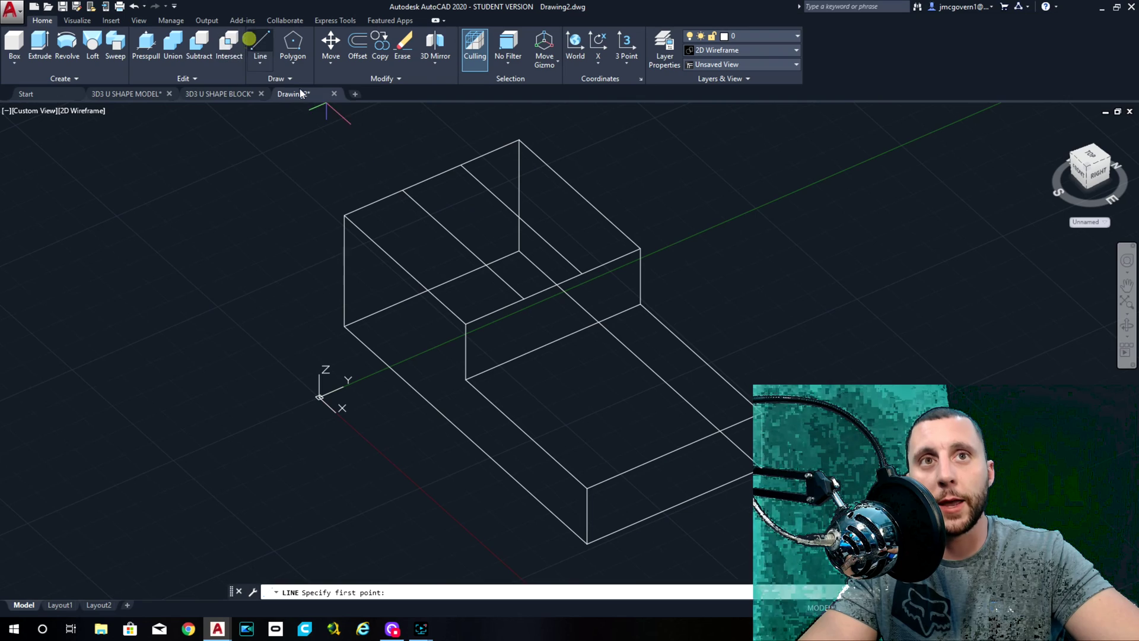
pyautogui.click(404, 190)
pyautogui.click(462, 165)
pyautogui.press('Escape')
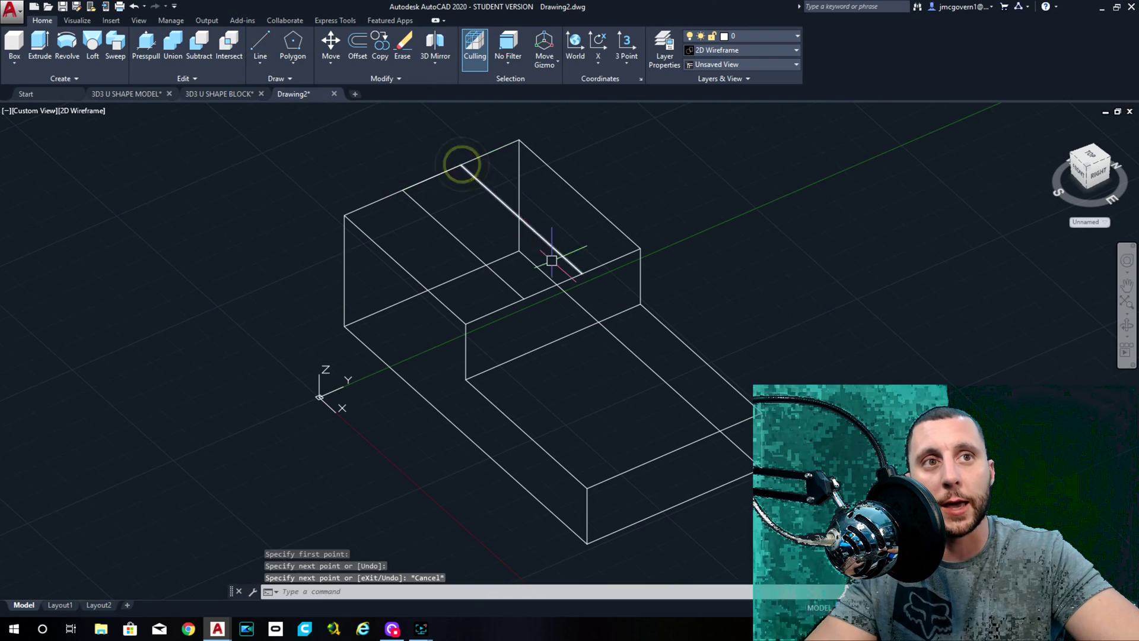
pyautogui.press('space')
pyautogui.click(585, 275)
pyautogui.click(526, 298)
pyautogui.press('Escape')
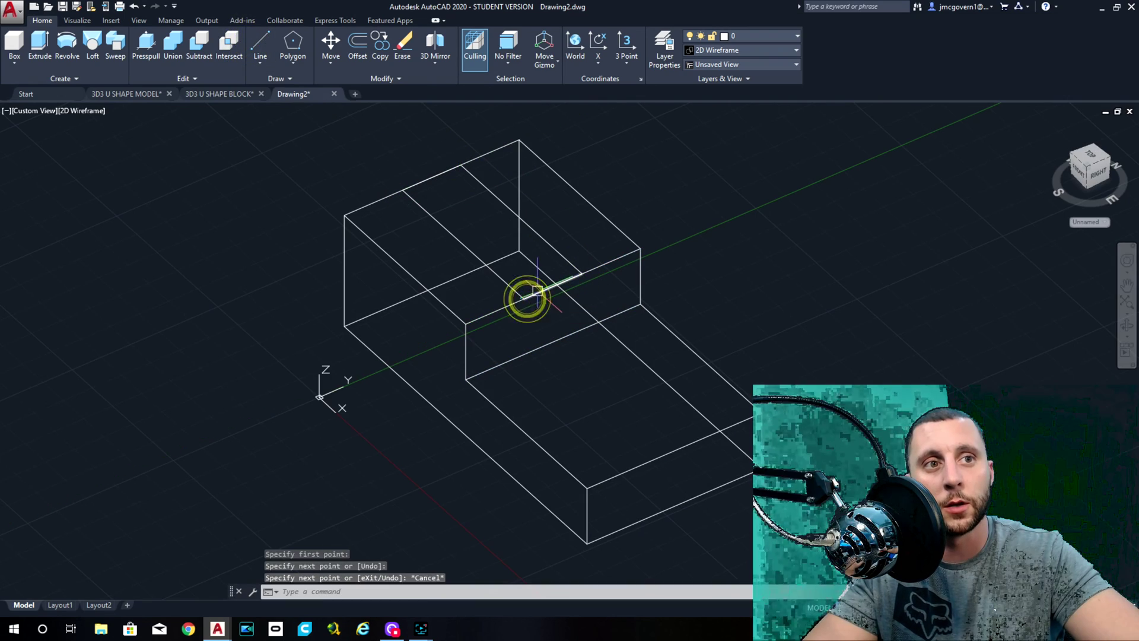
# Join the four lines of the rectangle on the raised block's top face into one polyline
pyautogui.click(536, 293)
pyautogui.click(509, 284)
pyautogui.click(509, 208)
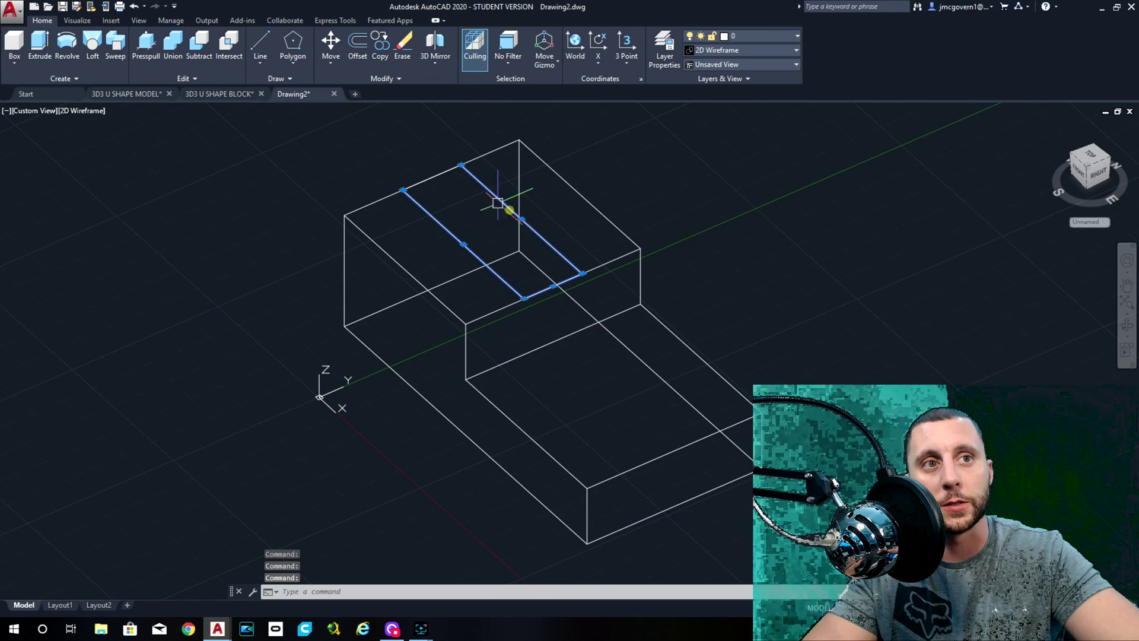
pyautogui.click(448, 171)
pyautogui.write('join')
pyautogui.press('Return')
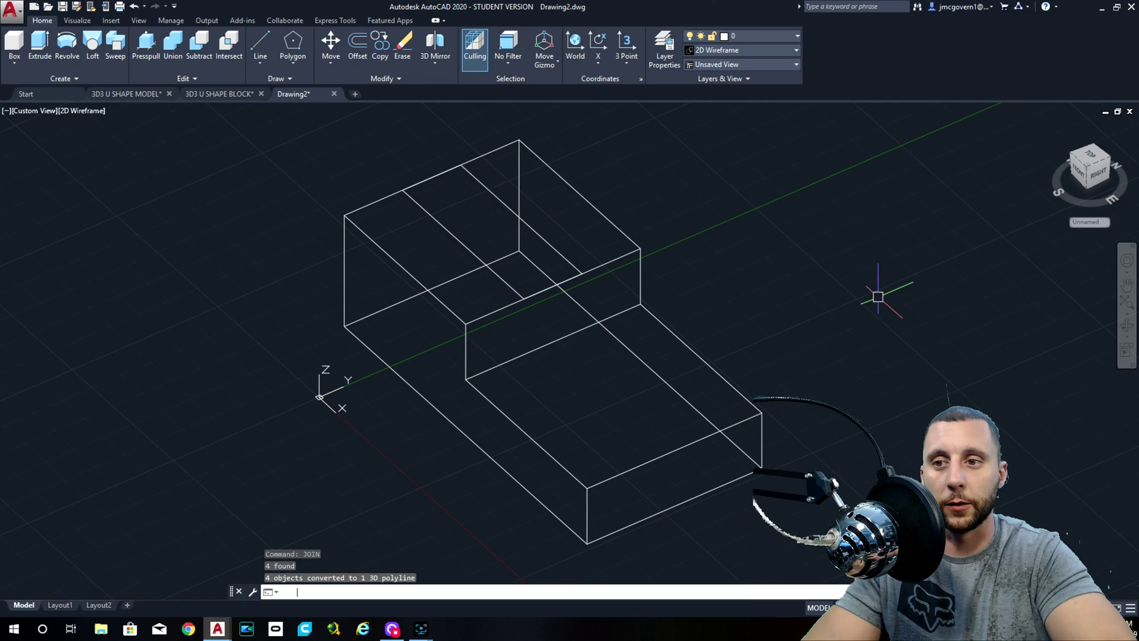
# Extrude the joined rectangle by -1 down into the raised block
pyautogui.click(471, 248)
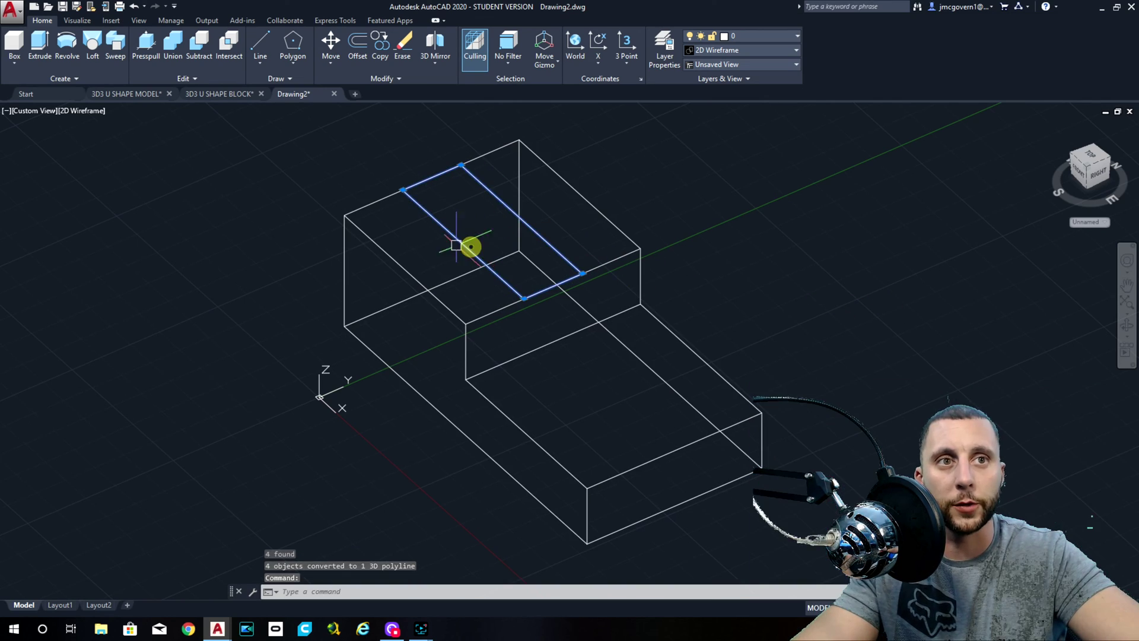
pyautogui.click(40, 44)
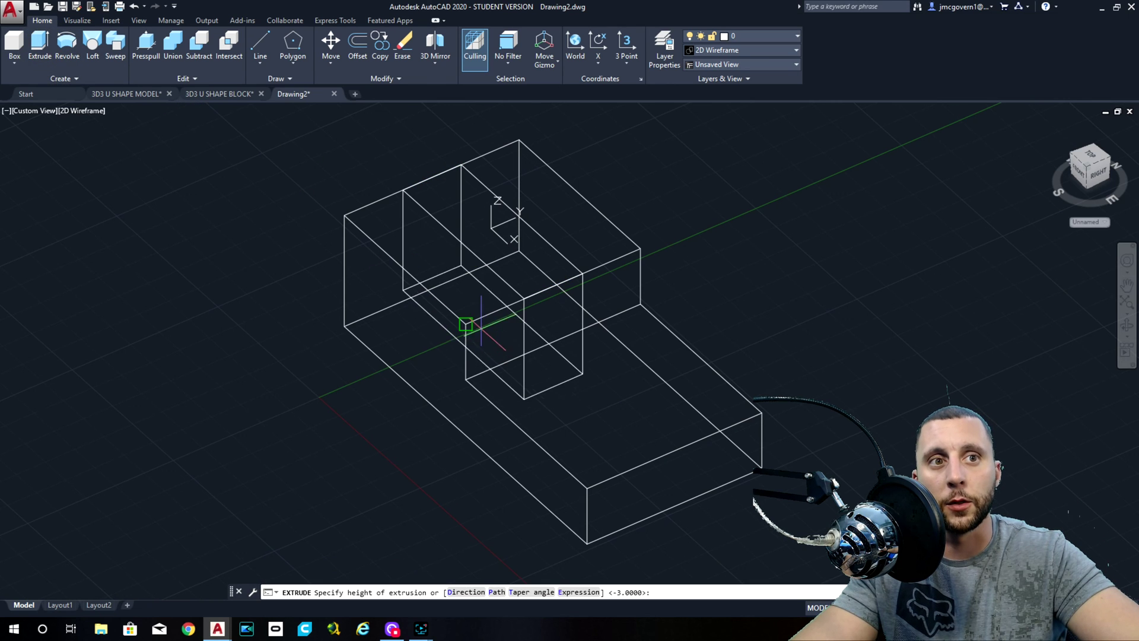
pyautogui.write('-')
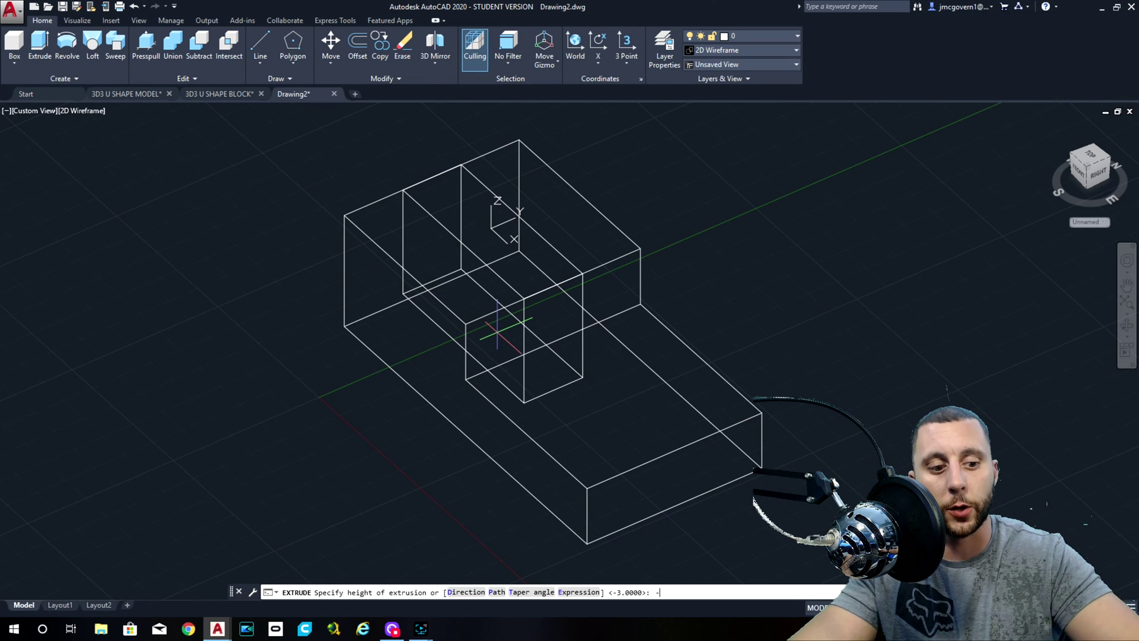
pyautogui.write('1')
pyautogui.press('Return')
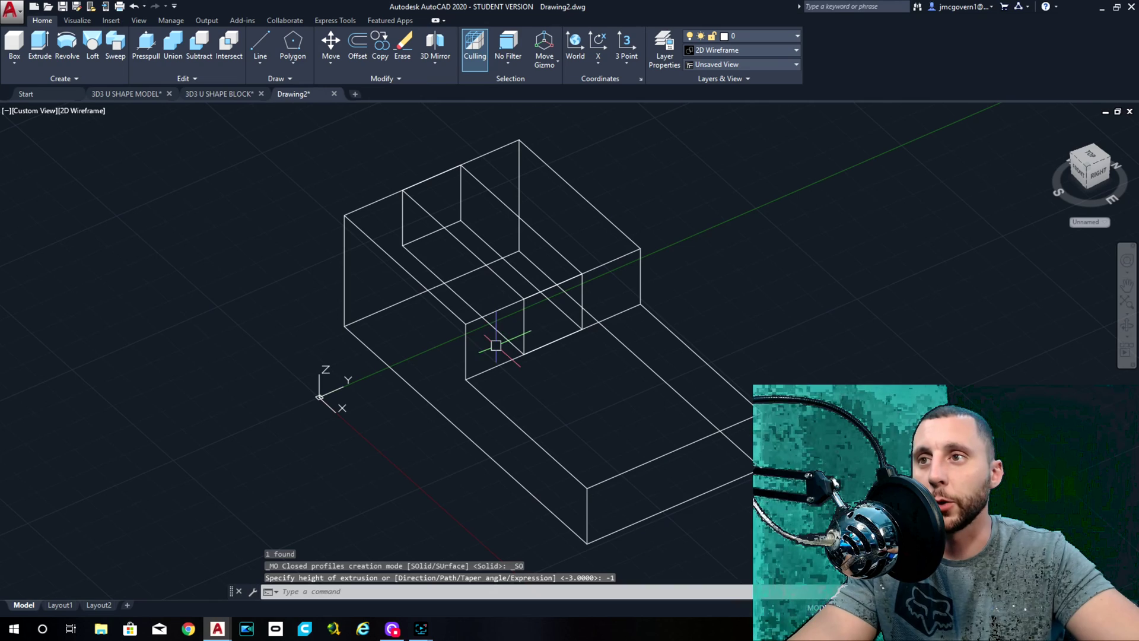
# Subtract the extruded box from the L-shaped solid to cut the slot through the raised block
pyautogui.click(204, 53)
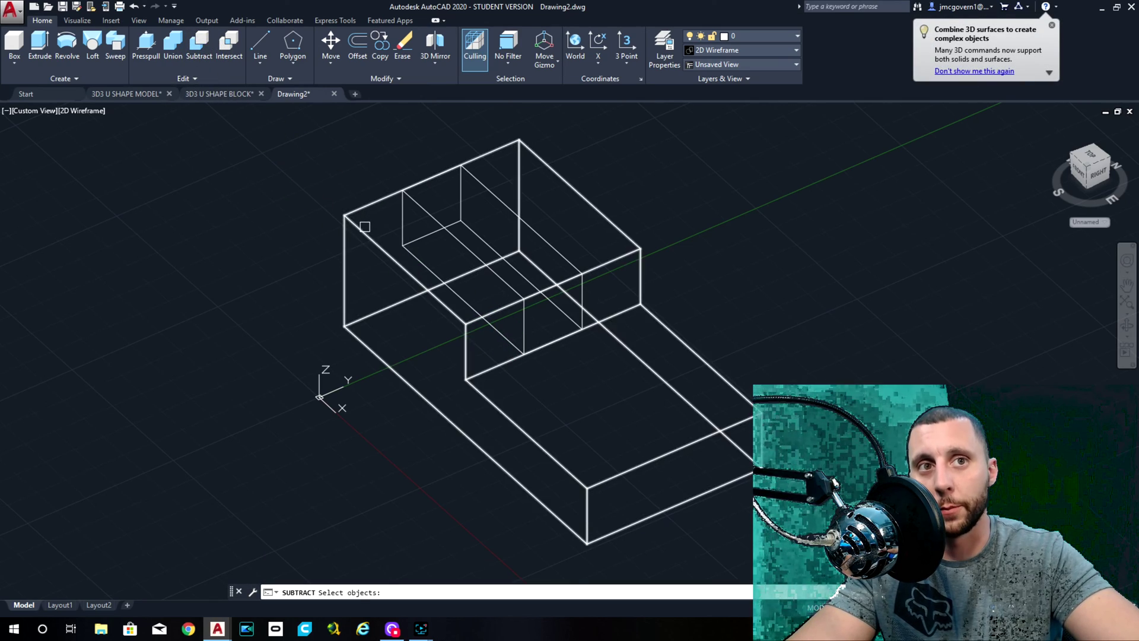
pyautogui.click(365, 229)
pyautogui.press('Return')
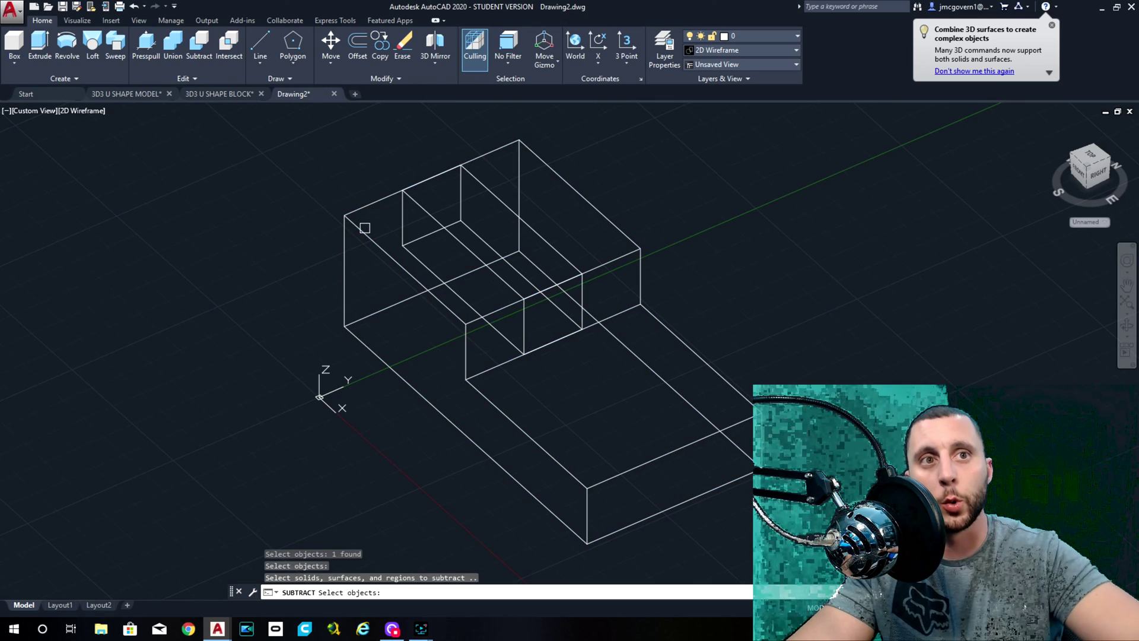
pyautogui.click(418, 206)
pyautogui.press('Return')
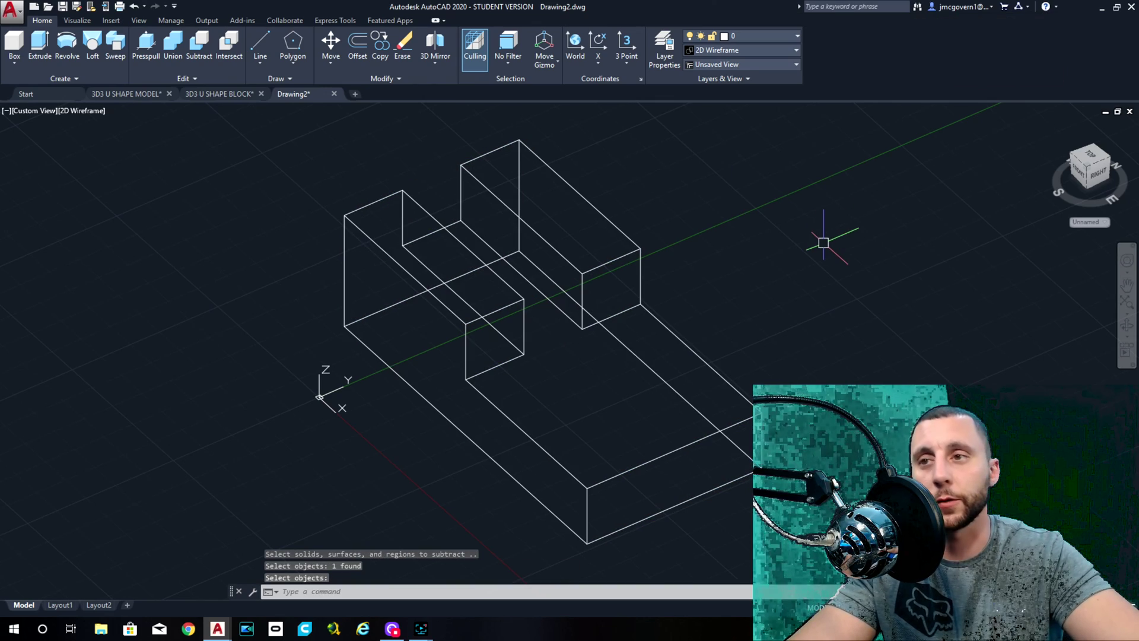
# Preview the slotted block in the Conceptual visual style and return to 2D Wireframe
pyautogui.click(86, 112)
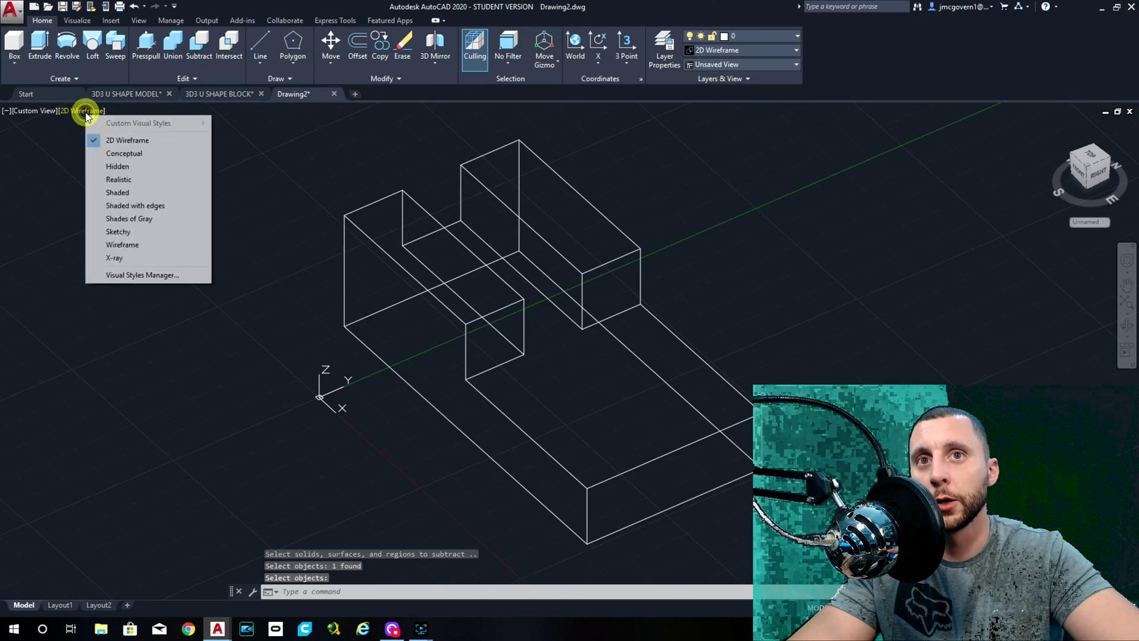
pyautogui.click(119, 153)
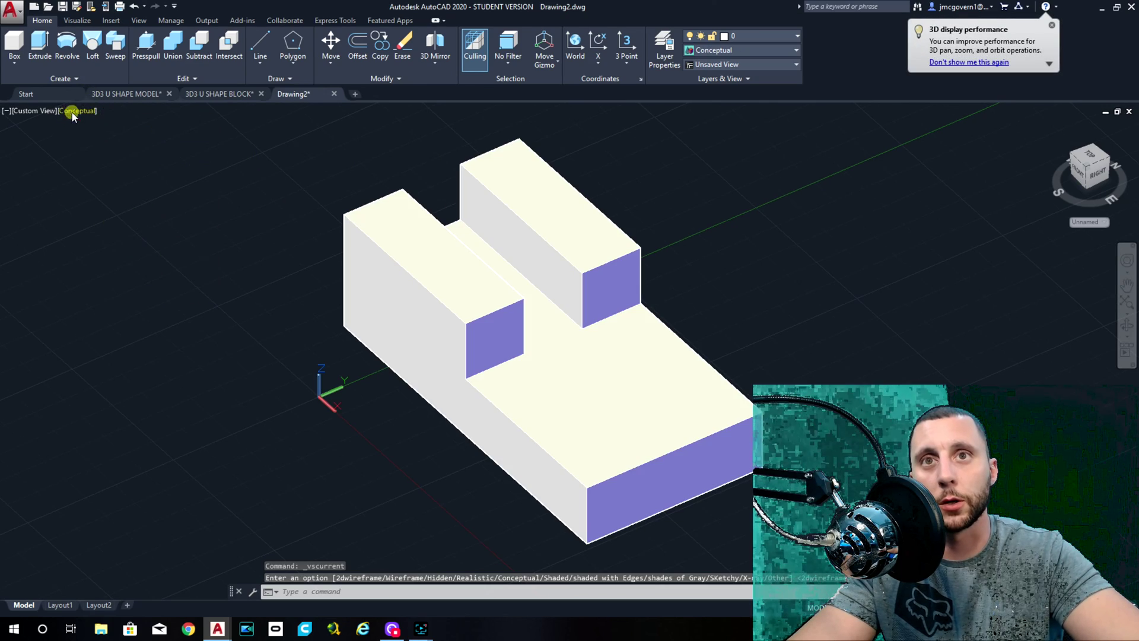
pyautogui.click(72, 112)
pyautogui.click(102, 141)
# Set the view to Top and reorient the slotted block to SE Isometric
pyautogui.click(30, 110)
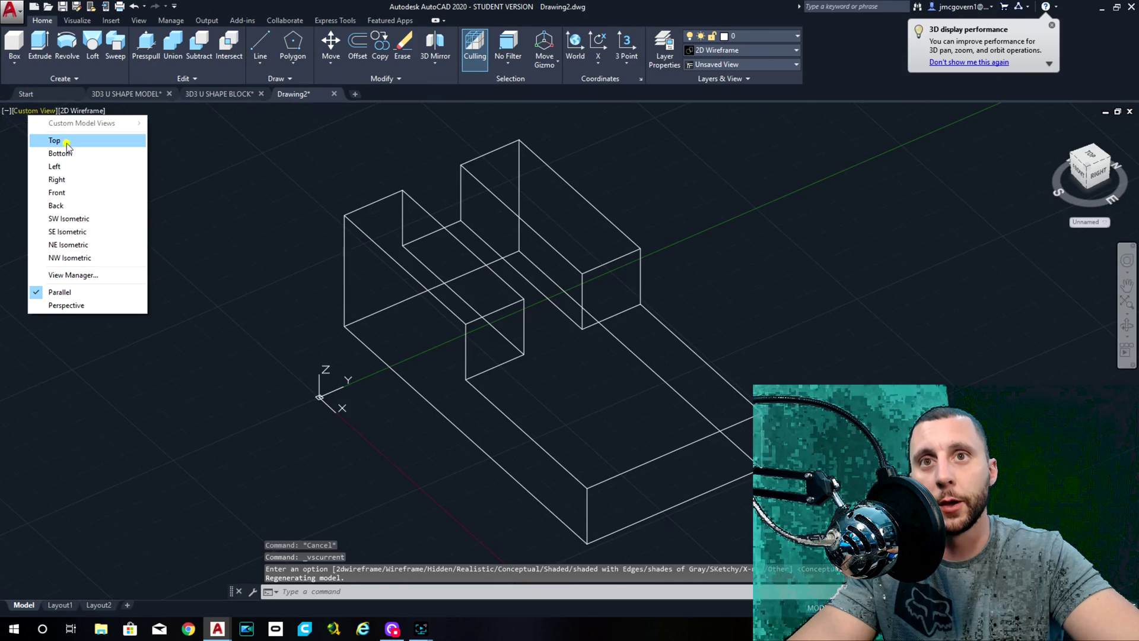
pyautogui.click(55, 141)
pyautogui.click(1102, 179)
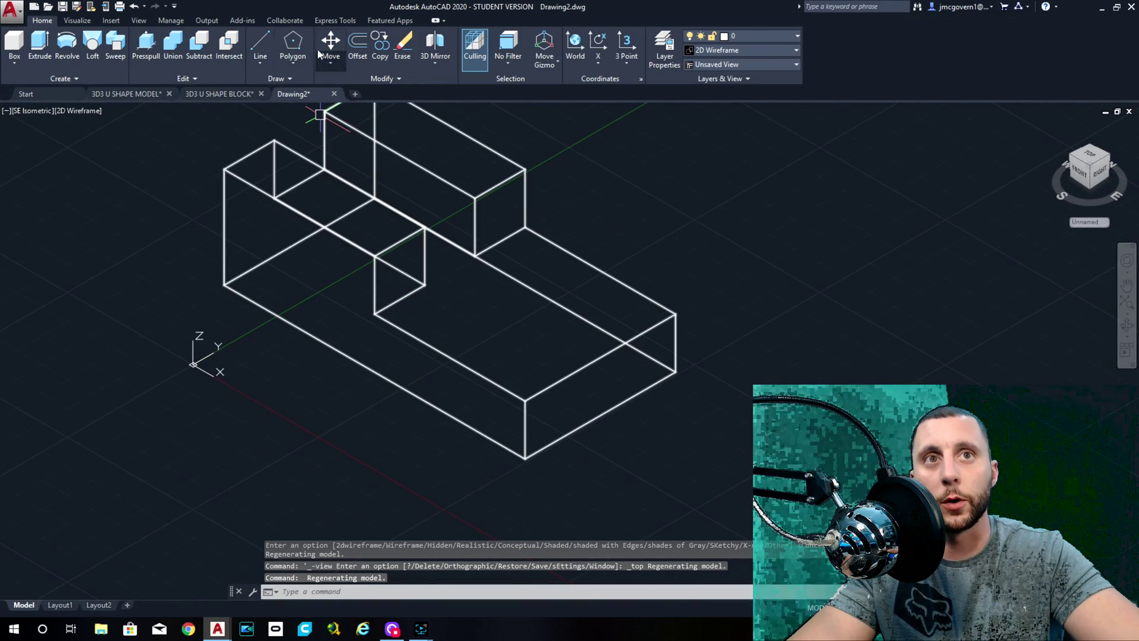
# Draw two lines tracing the lower base's long top edge beside the slot and its top edge at the free end
pyautogui.click(260, 43)
pyautogui.click(526, 401)
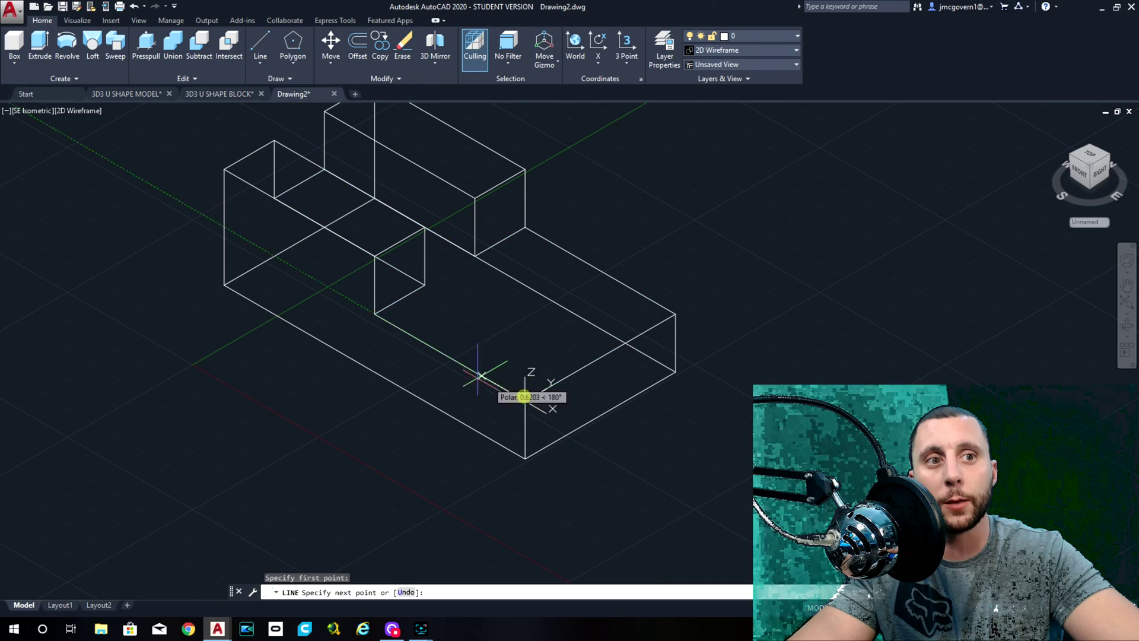
pyautogui.click(375, 313)
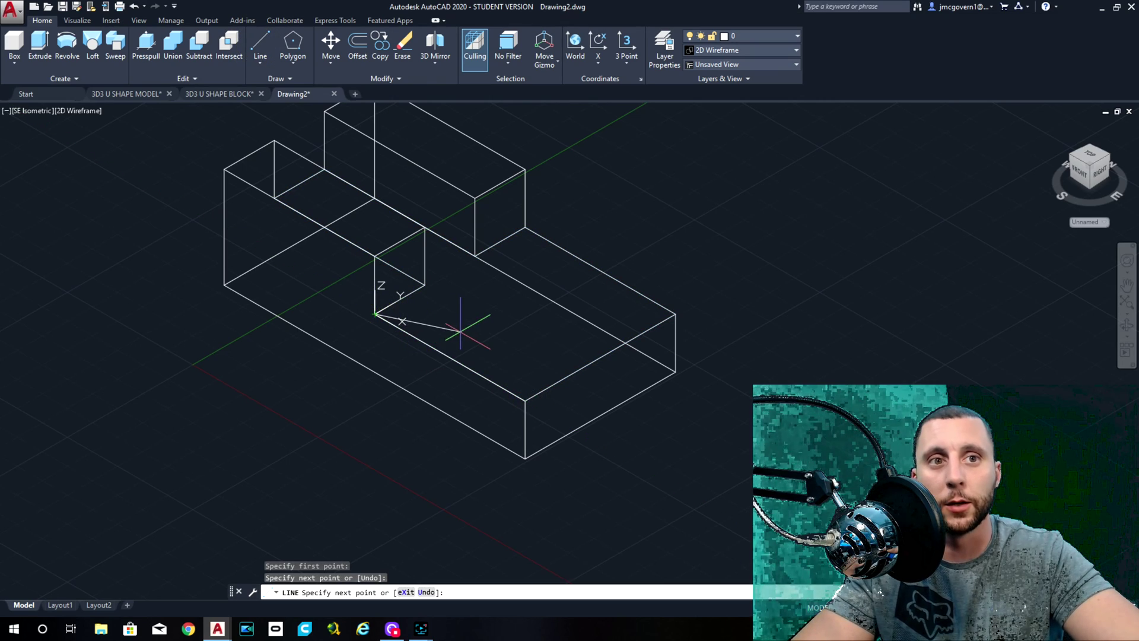
pyautogui.press('Return')
pyautogui.press('Return')
pyautogui.click(525, 400)
pyautogui.click(676, 316)
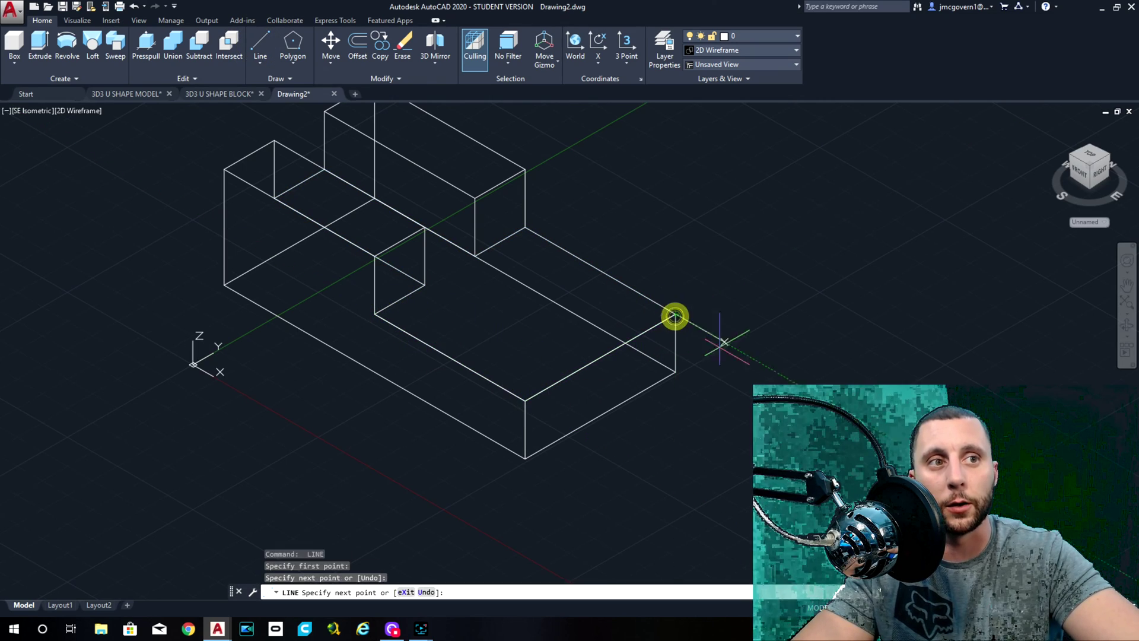
pyautogui.press('Return')
# Offset the line on the base's free end by 2 toward the raised block
pyautogui.click(363, 47)
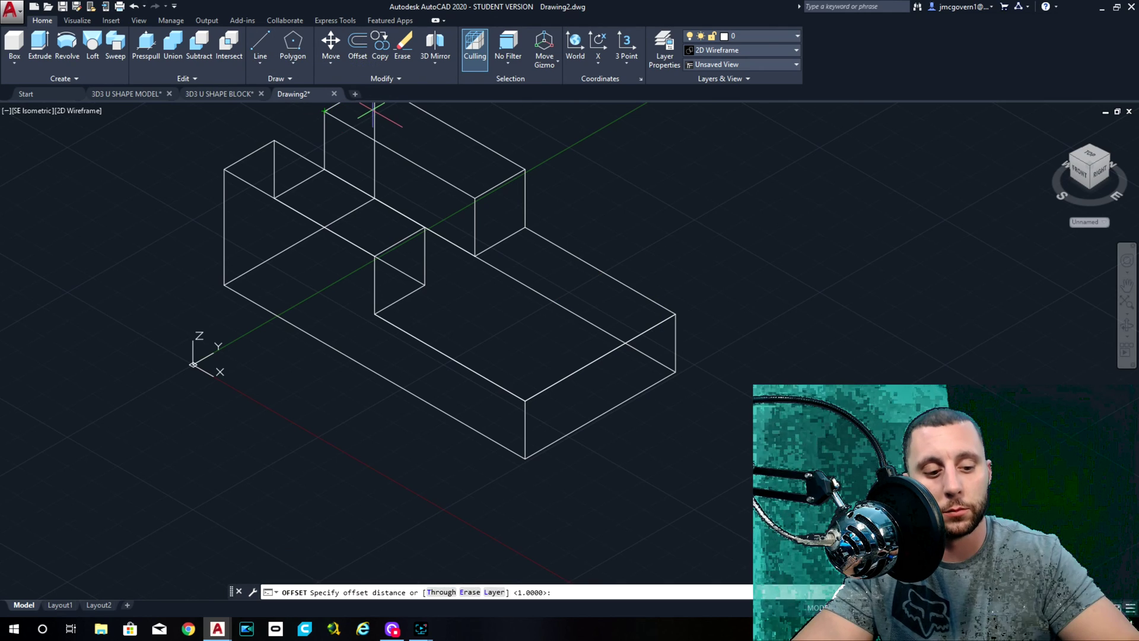
pyautogui.write('2')
pyautogui.press('Return')
pyautogui.scroll(2, 374, 113)
pyautogui.click(727, 512)
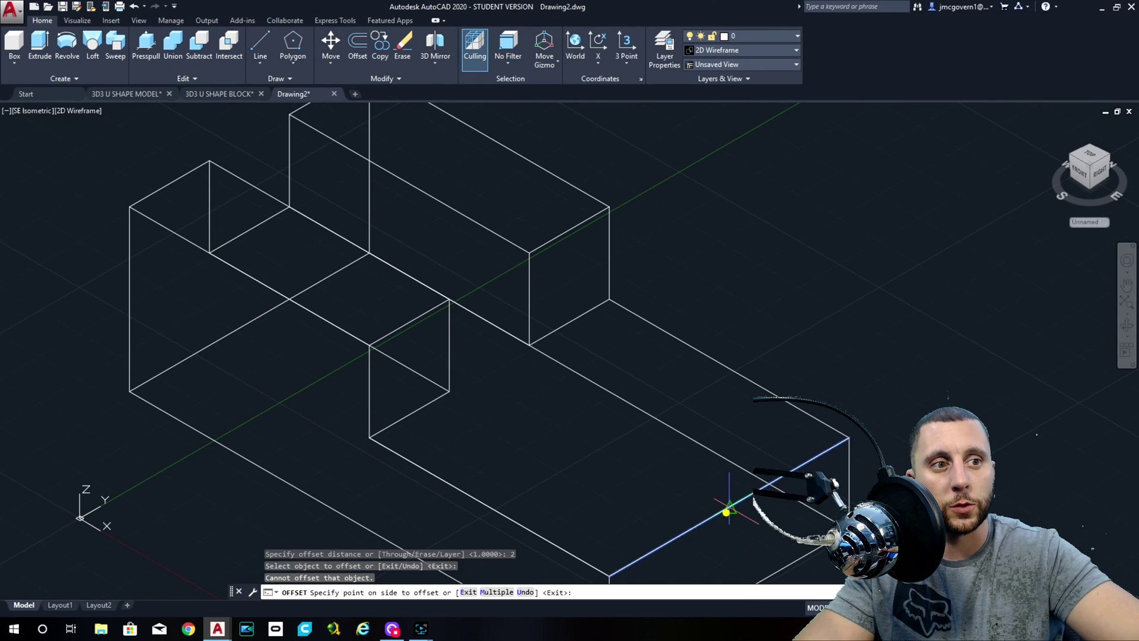
pyautogui.click(600, 446)
pyautogui.moveTo(601, 446); pyautogui.dragTo(354, 285, button='middle')
# Offset the line on the base's long edge inward twice at a spacing of 1 to mark the notch sides
pyautogui.press('Return')
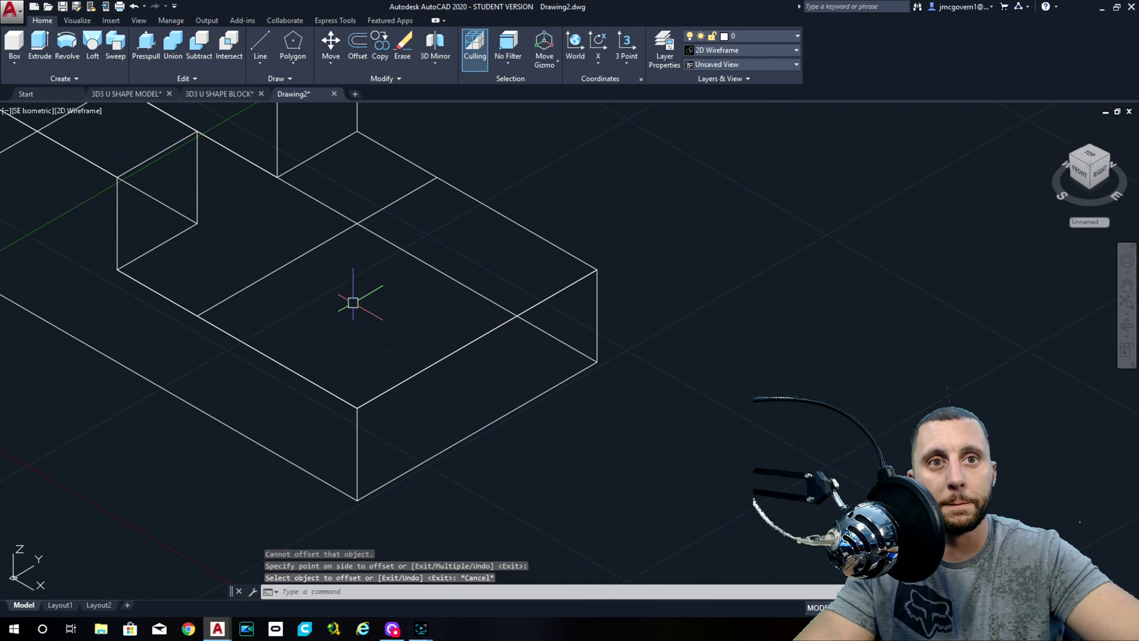
pyautogui.press('Return')
pyautogui.write('1')
pyautogui.press('Return')
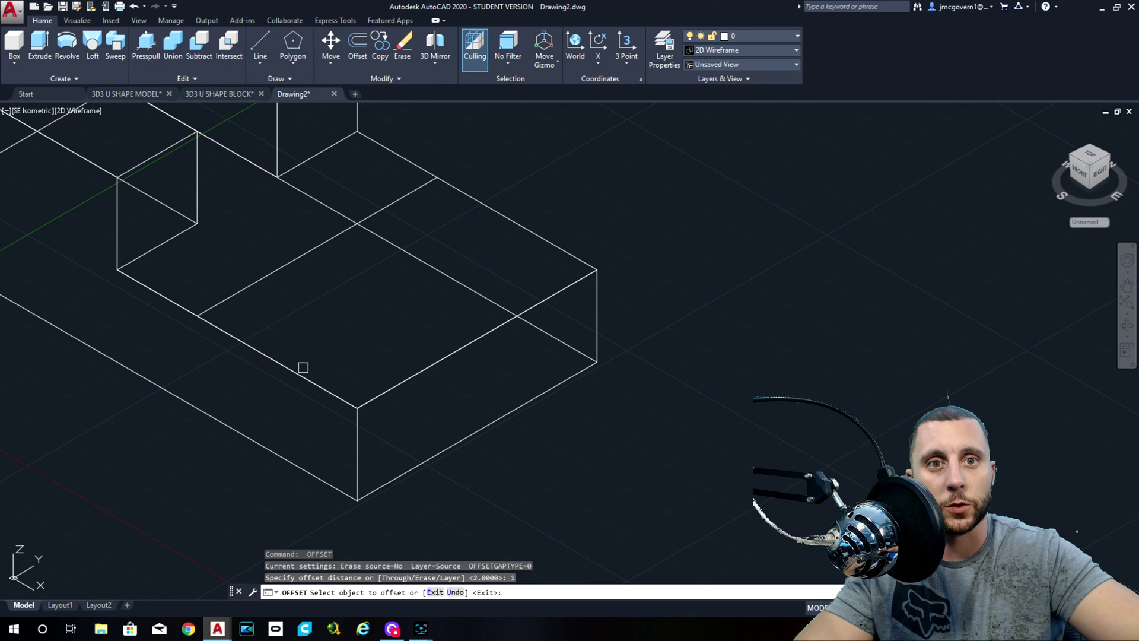
pyautogui.click(303, 373)
pyautogui.click(361, 344)
pyautogui.press('Escape')
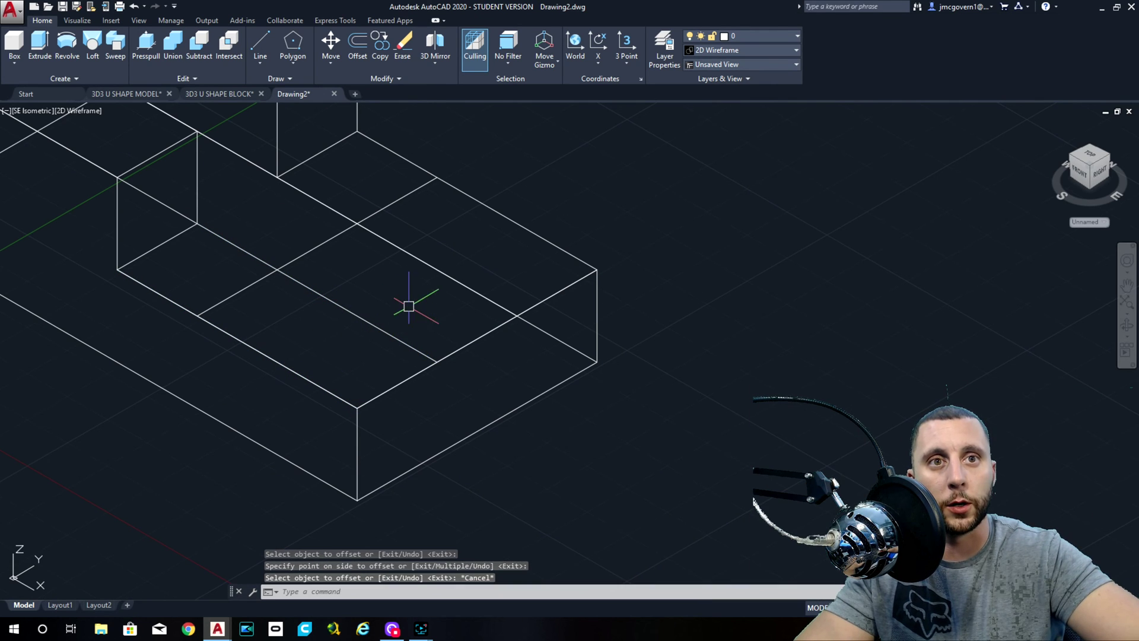
# Delete the two original traced lines along the base's long edge and free end
pyautogui.click(304, 372)
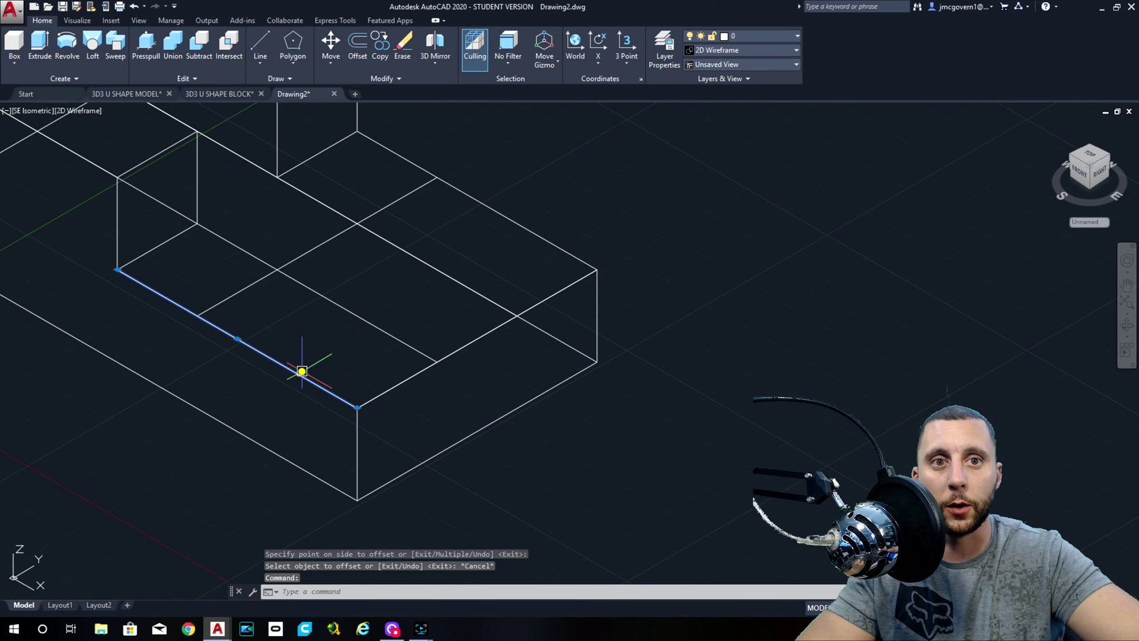
pyautogui.click(396, 383)
pyautogui.press('Delete')
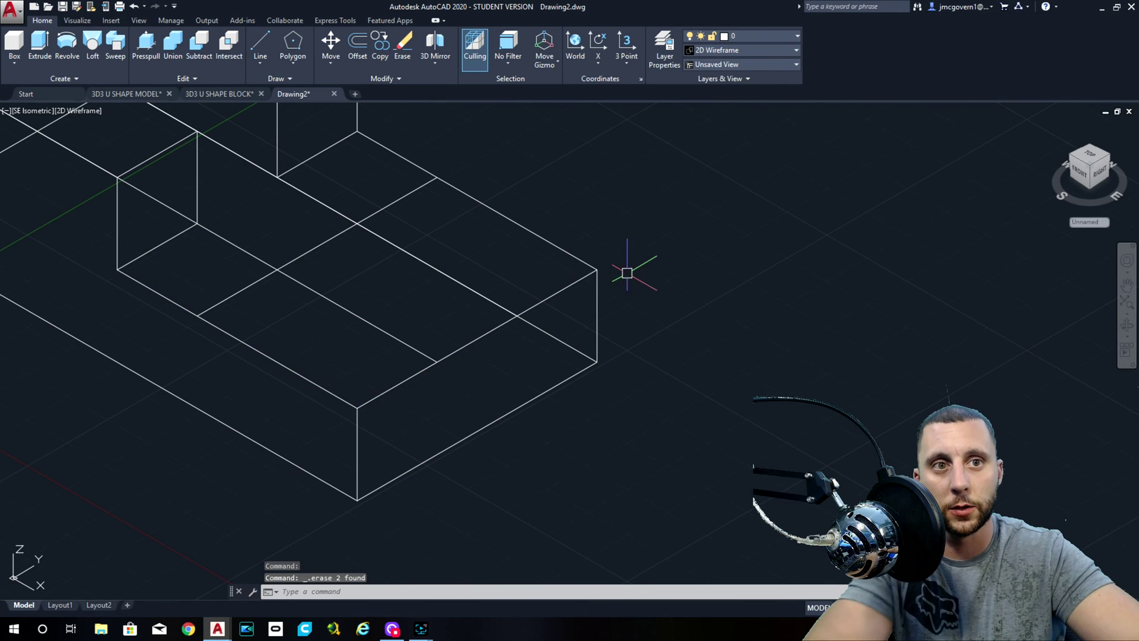
# Trim the offset lines outside the notch so only its three-sided outline remains on the base's top face
pyautogui.keyDown('shift'); pyautogui.moveTo(653, 229); pyautogui.dragTo(763, 312, button='middle'); pyautogui.keyUp('shift')
pyautogui.write('tr')
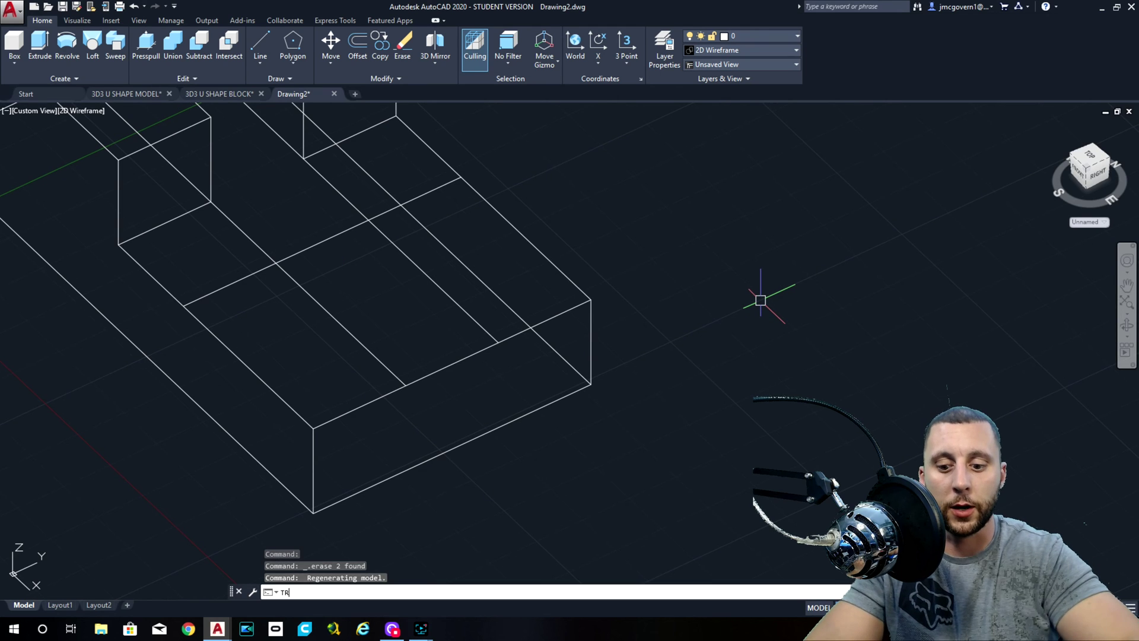
pyautogui.press('Return')
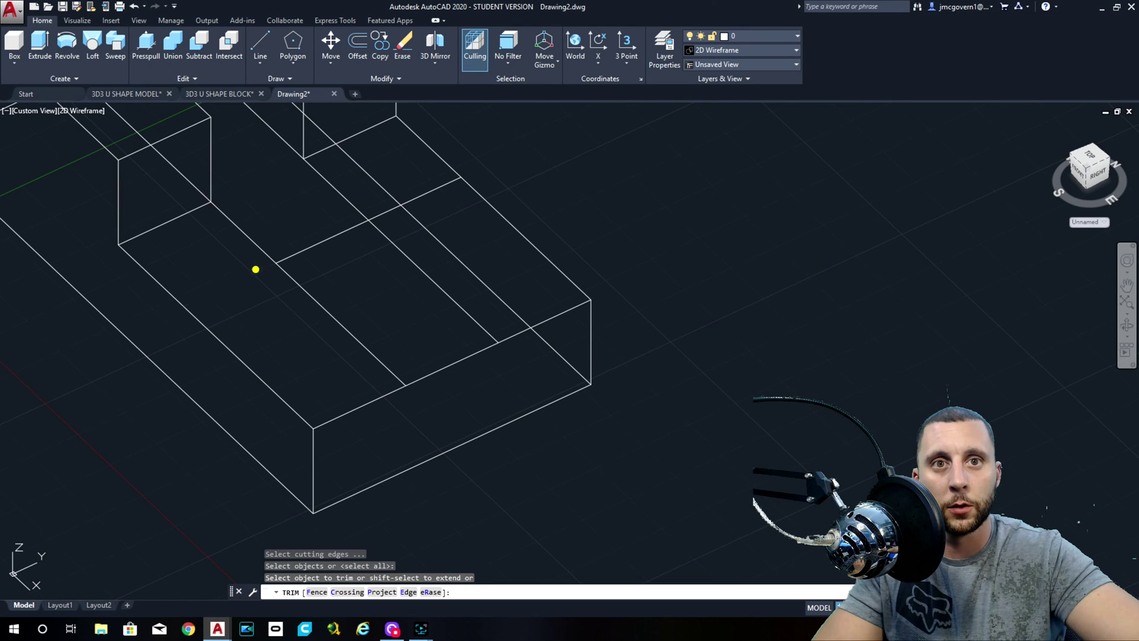
pyautogui.click(255, 269)
pyautogui.click(394, 210)
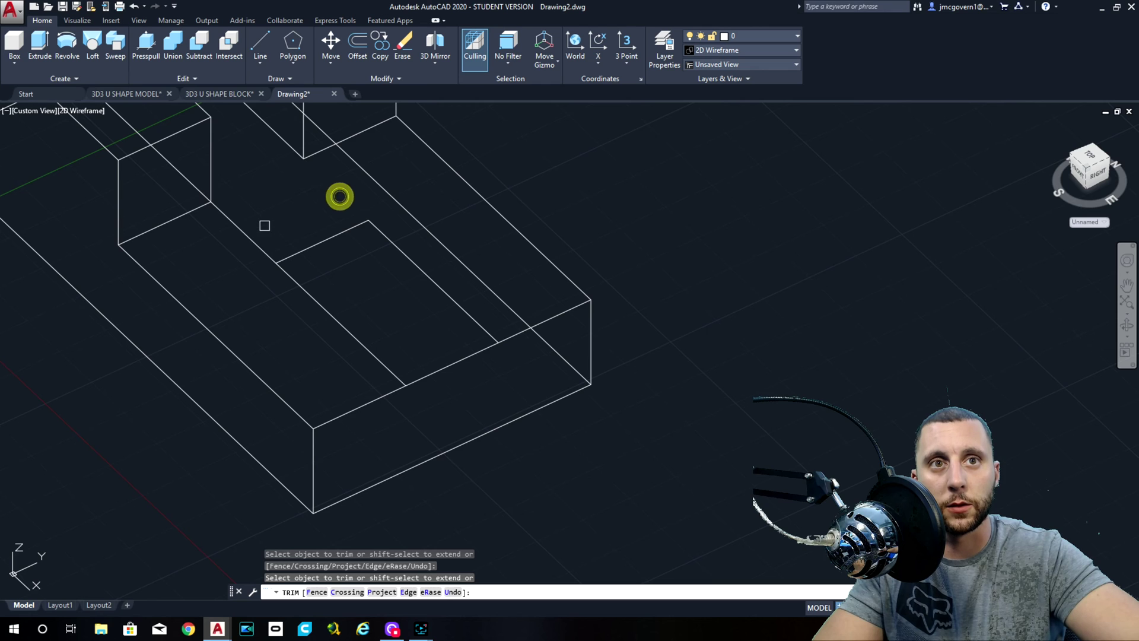
pyautogui.click(244, 230)
pyautogui.click(377, 216)
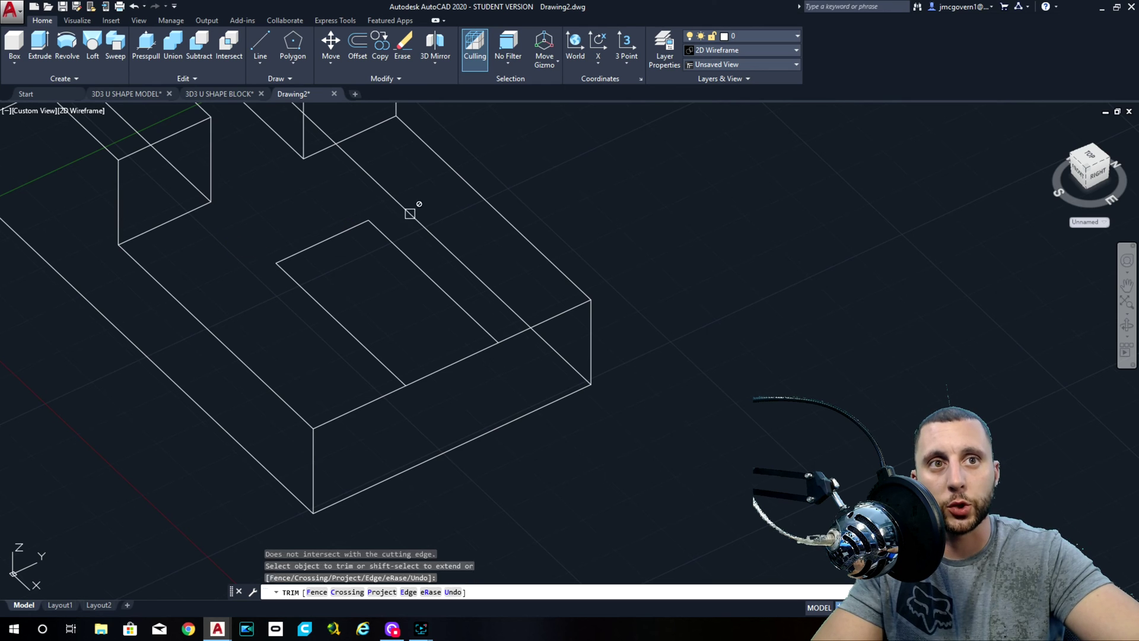
pyautogui.click(410, 214)
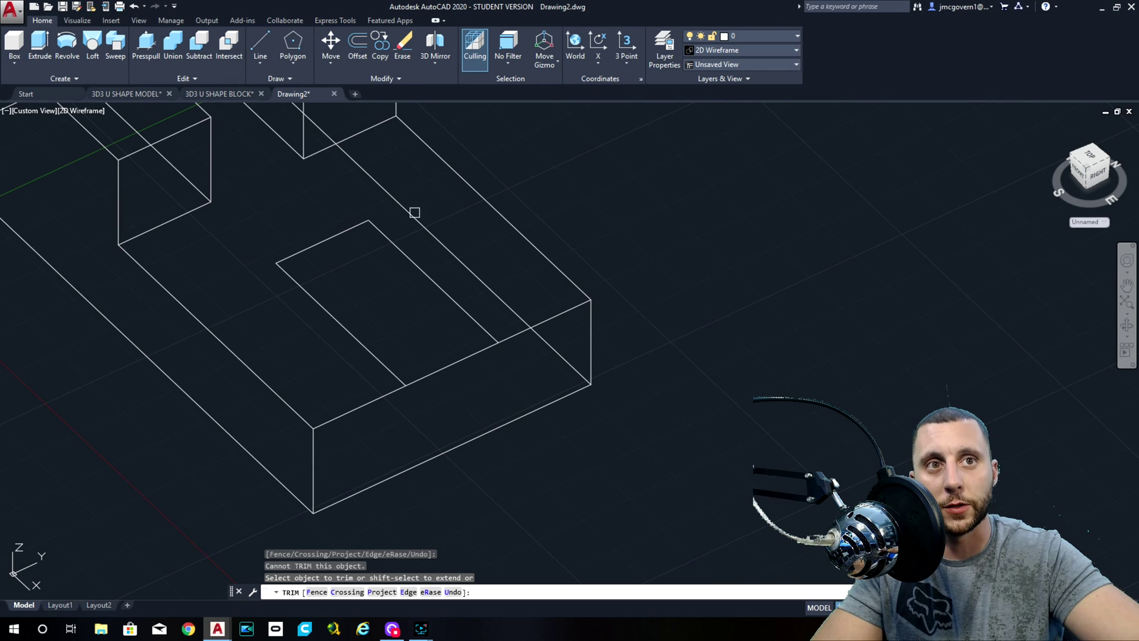
pyautogui.moveTo(423, 254)
pyautogui.keyDown('shift'); pyautogui.mouseDown(button='middle')
pyautogui.moveTo(435, 255)
pyautogui.moveTo(486, 185)
pyautogui.moveTo(420, 241)
pyautogui.mouseUp(button='middle'); pyautogui.keyUp('shift')
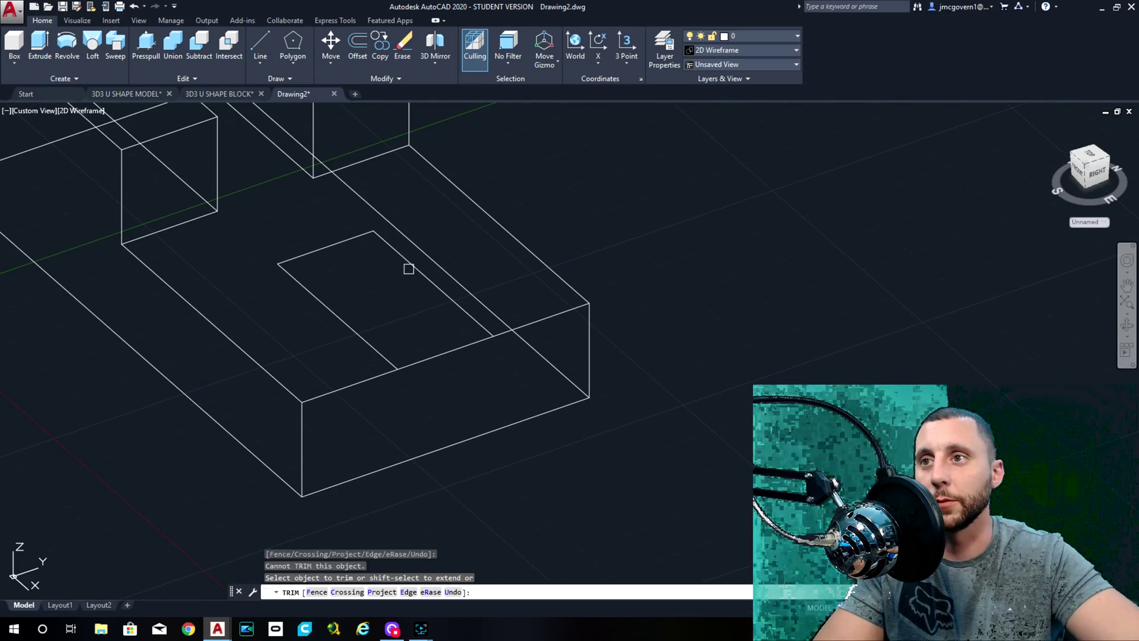
pyautogui.click(411, 264)
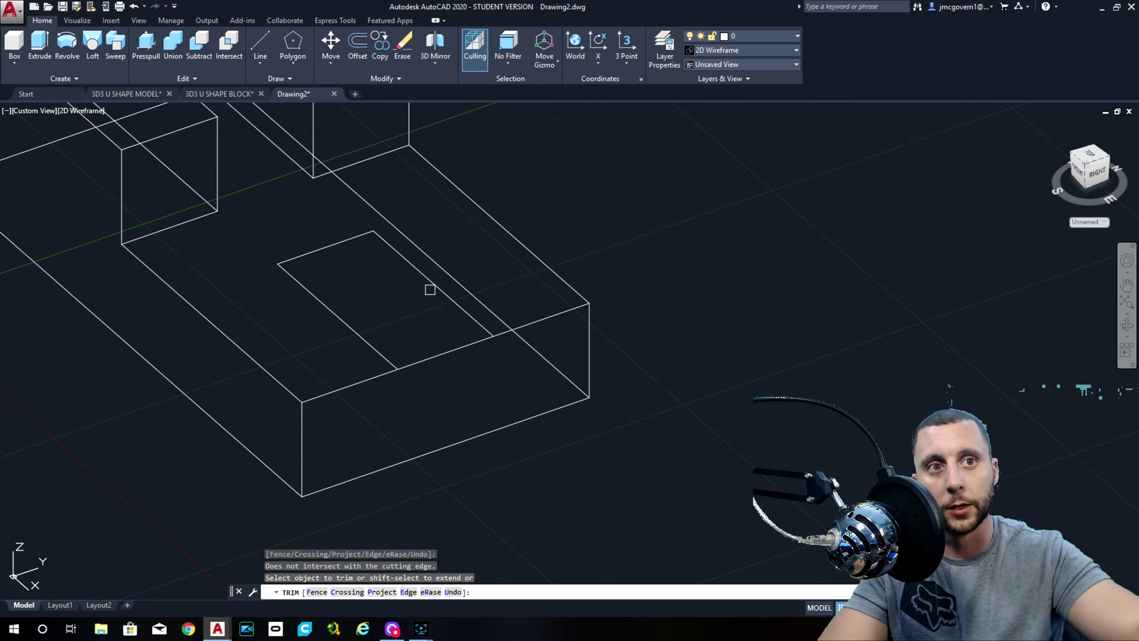
pyautogui.press('Escape')
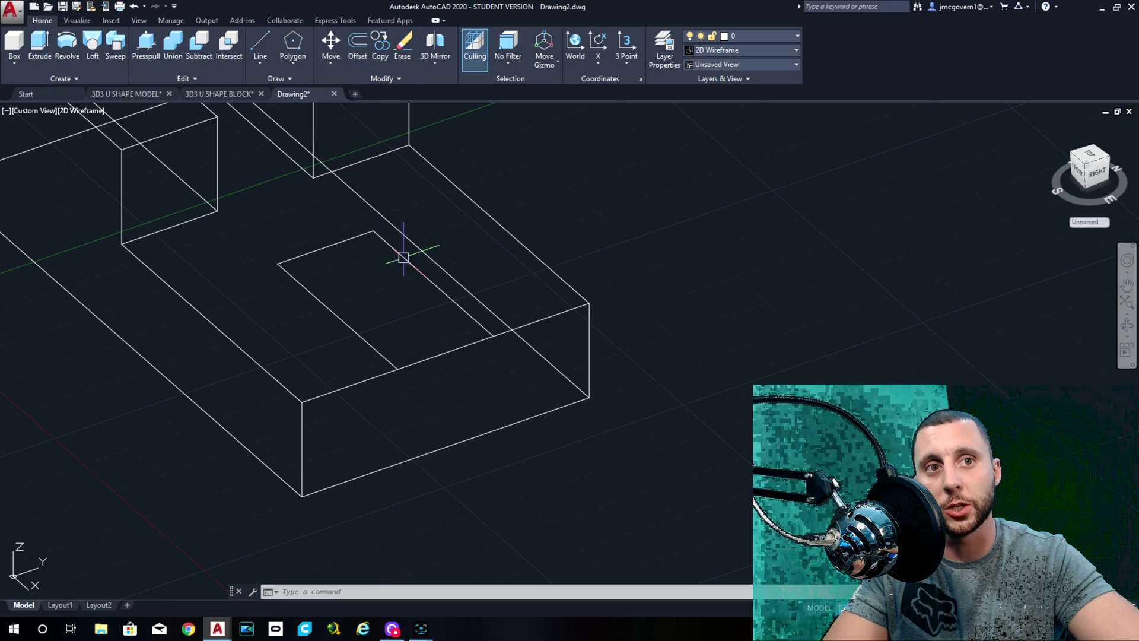
# Draw a line across the open end of the notch outline, between its two endpoints on the base's free end
pyautogui.click(261, 41)
pyautogui.click(396, 369)
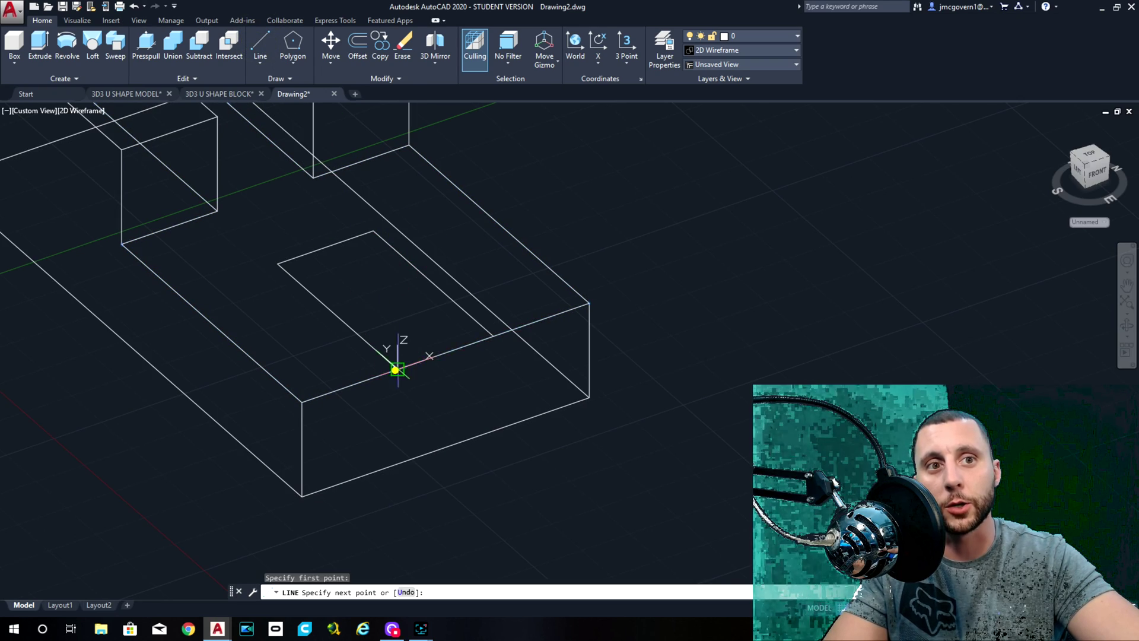
pyautogui.click(493, 338)
pyautogui.press('Escape')
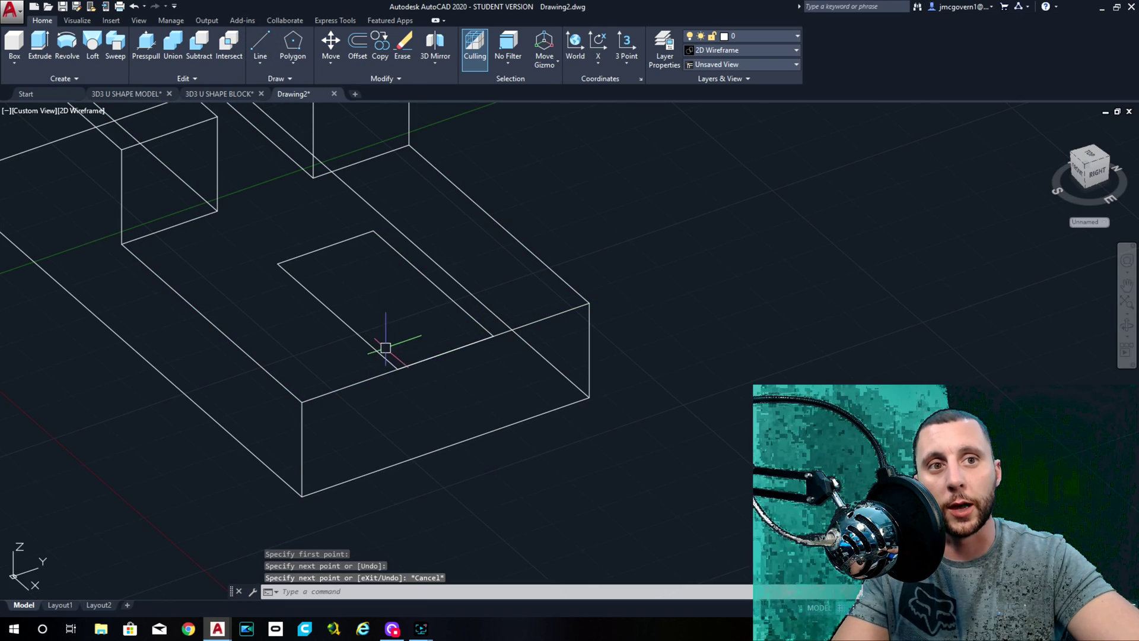
pyautogui.click(384, 355)
pyautogui.click(427, 358)
pyautogui.click(445, 295)
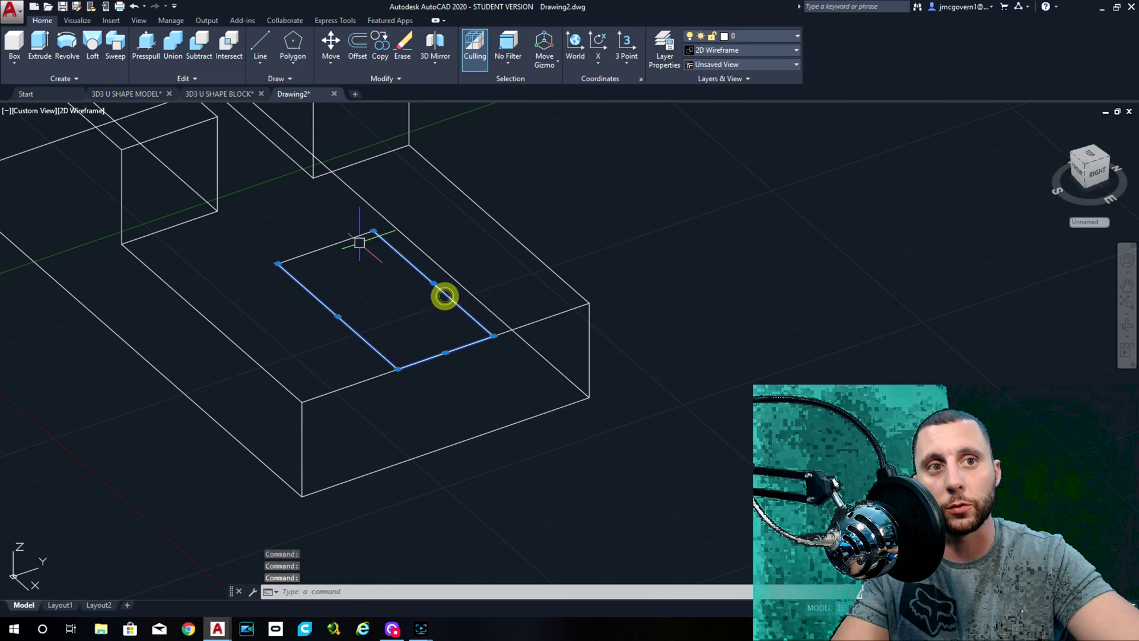
pyautogui.click(353, 240)
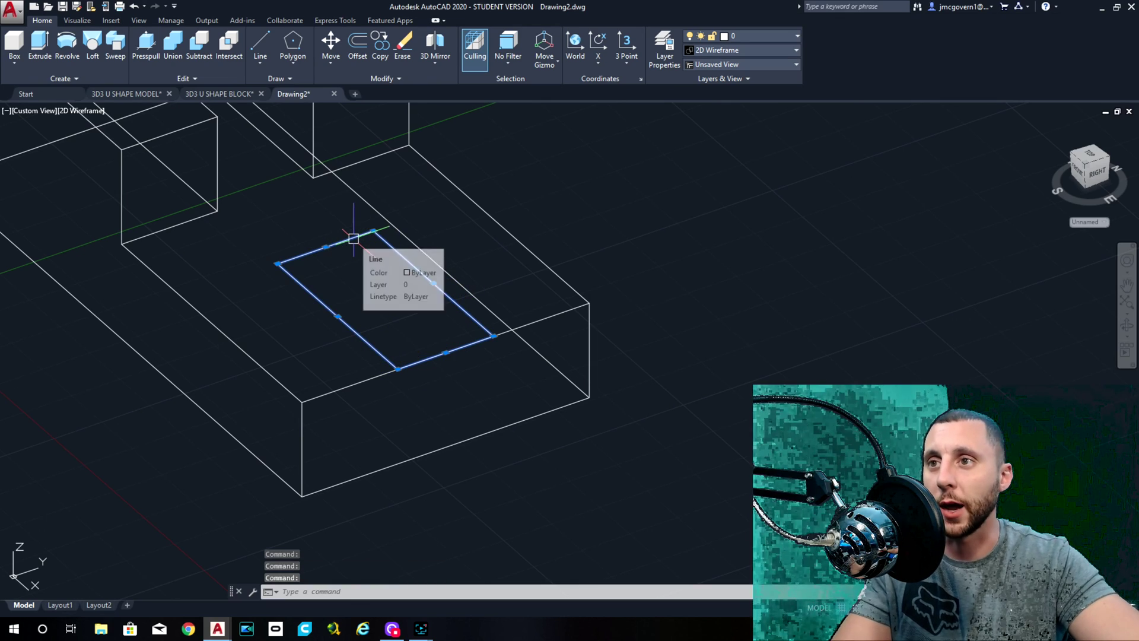
pyautogui.press('Escape')
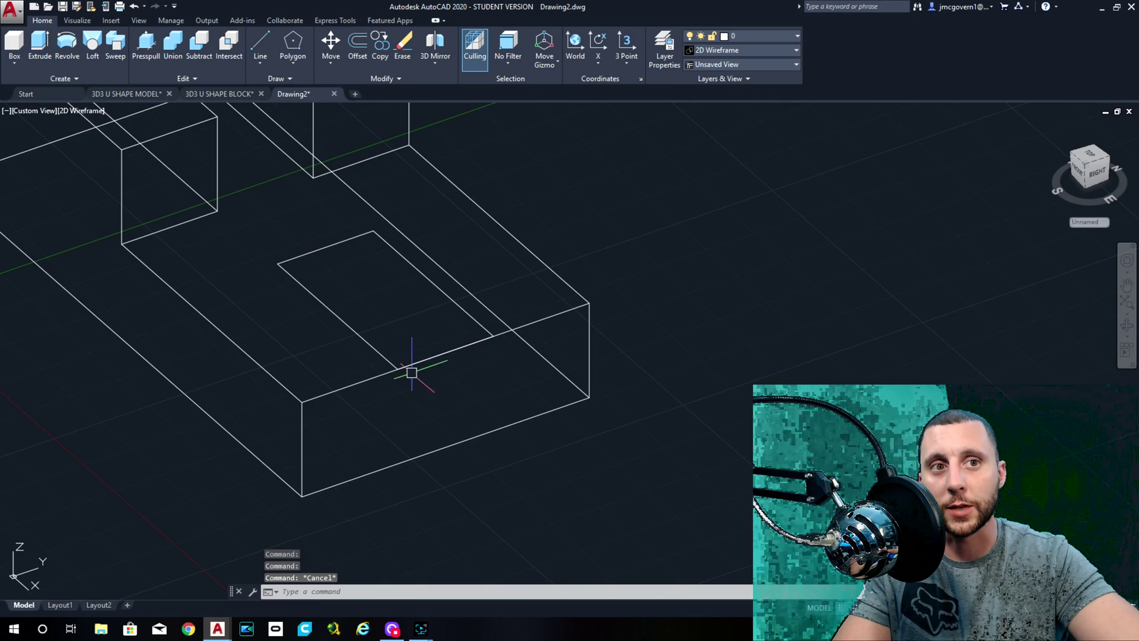
# Join the four lines of the notch outline into a single polyline
pyautogui.click(448, 350)
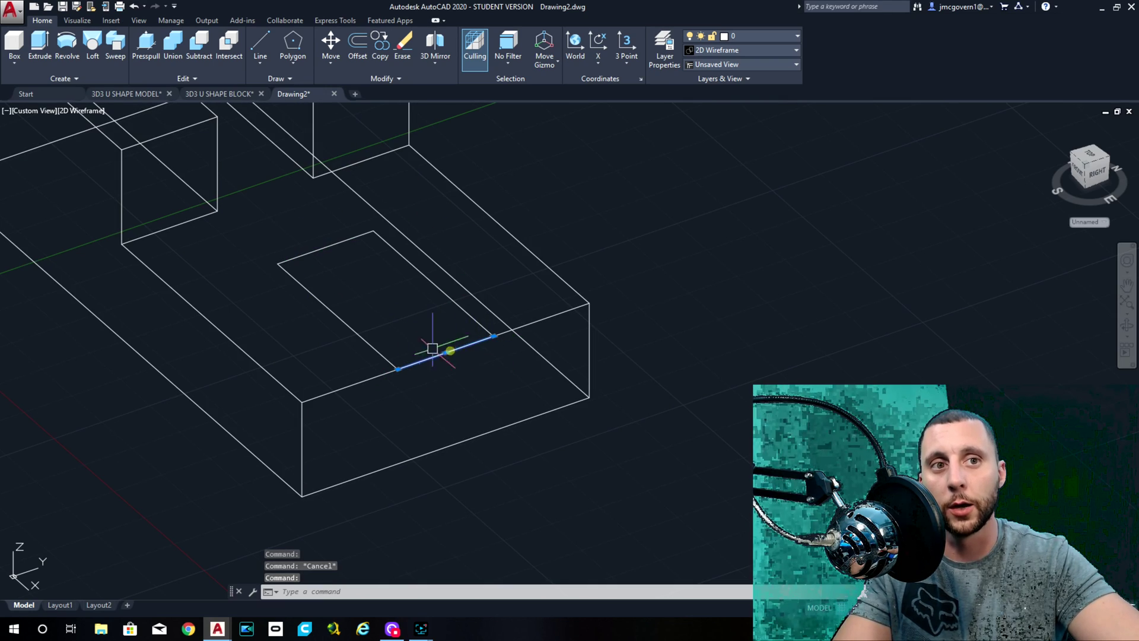
pyautogui.click(358, 334)
pyautogui.click(422, 273)
pyautogui.click(335, 246)
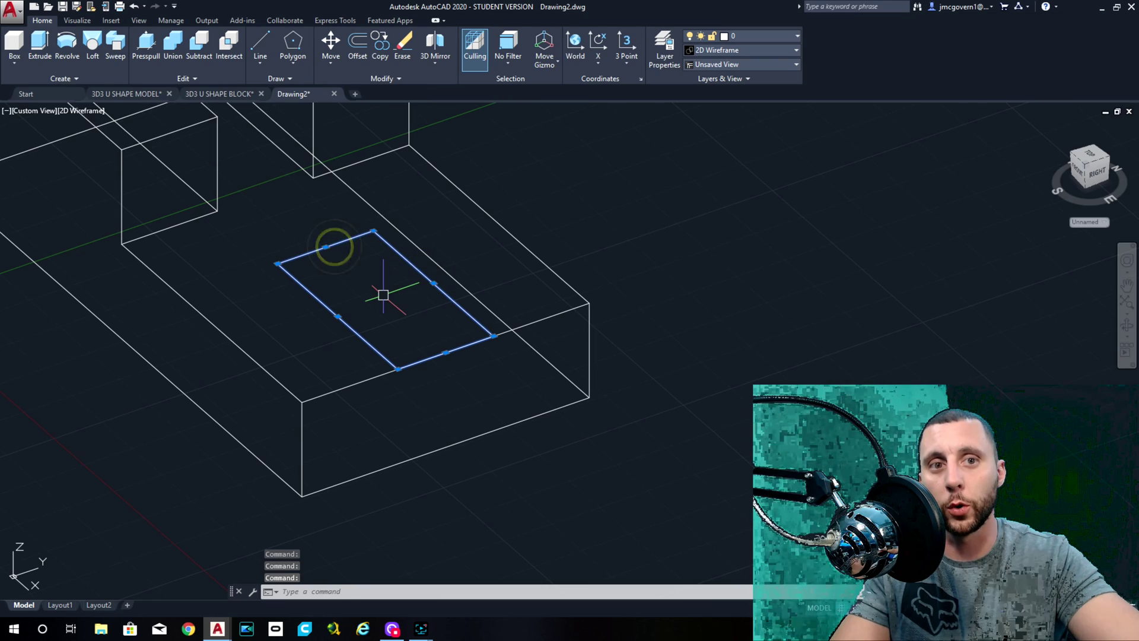
pyautogui.write('3')
pyautogui.press('Return')
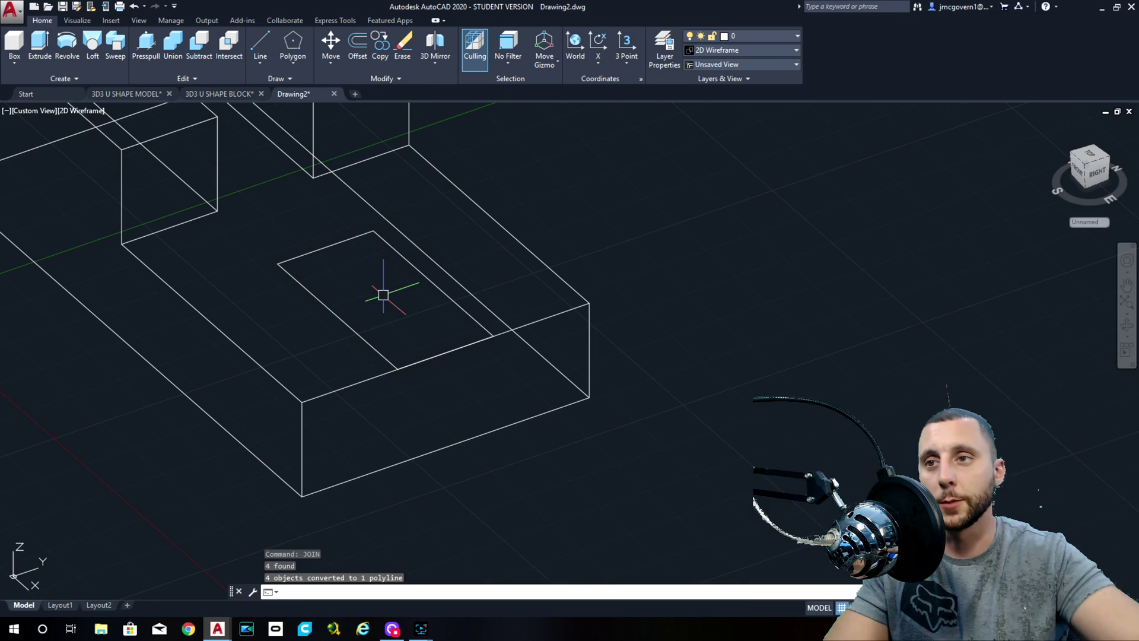
# Extrude the notch rectangle by -1 down through the base
pyautogui.click(347, 240)
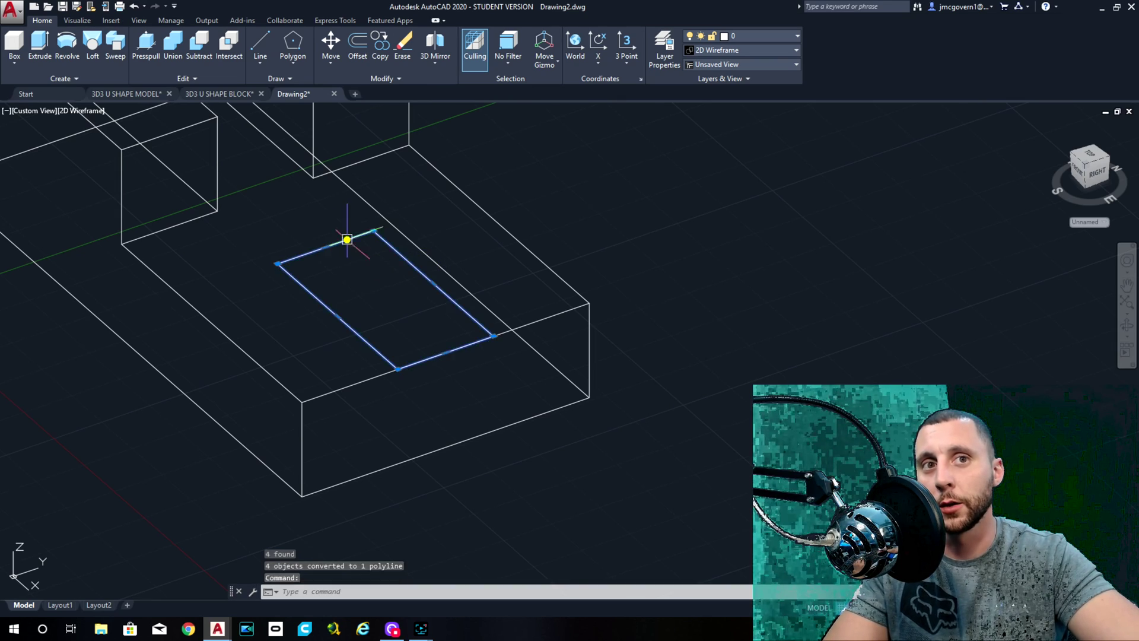
pyautogui.write('EXTRUDE')
pyautogui.press('Return')
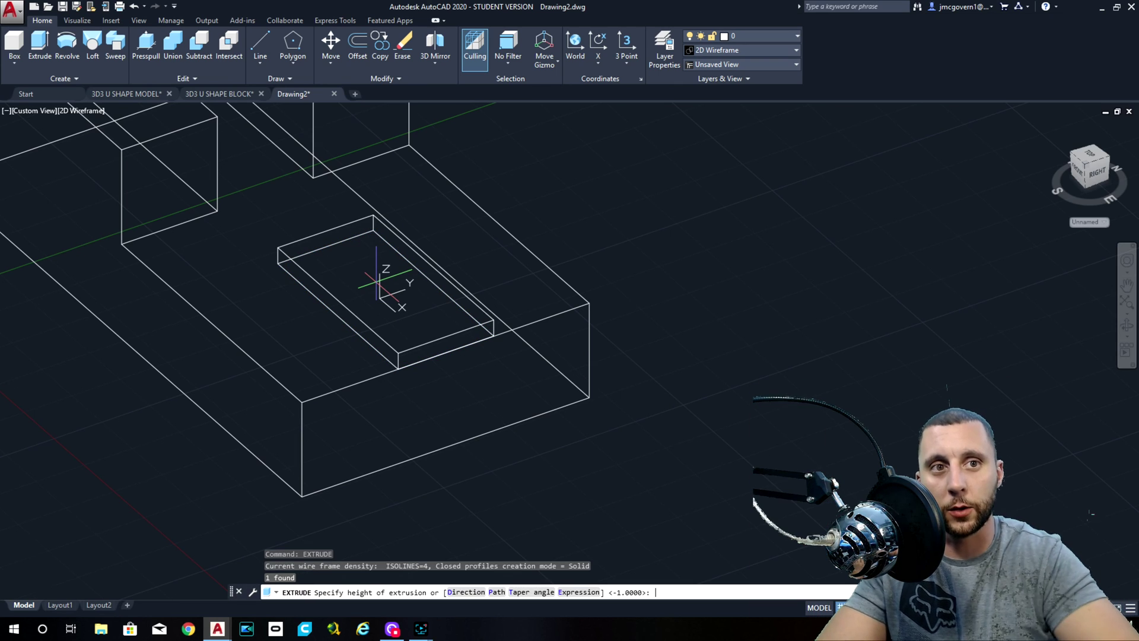
pyautogui.write('-')
pyautogui.press('Return')
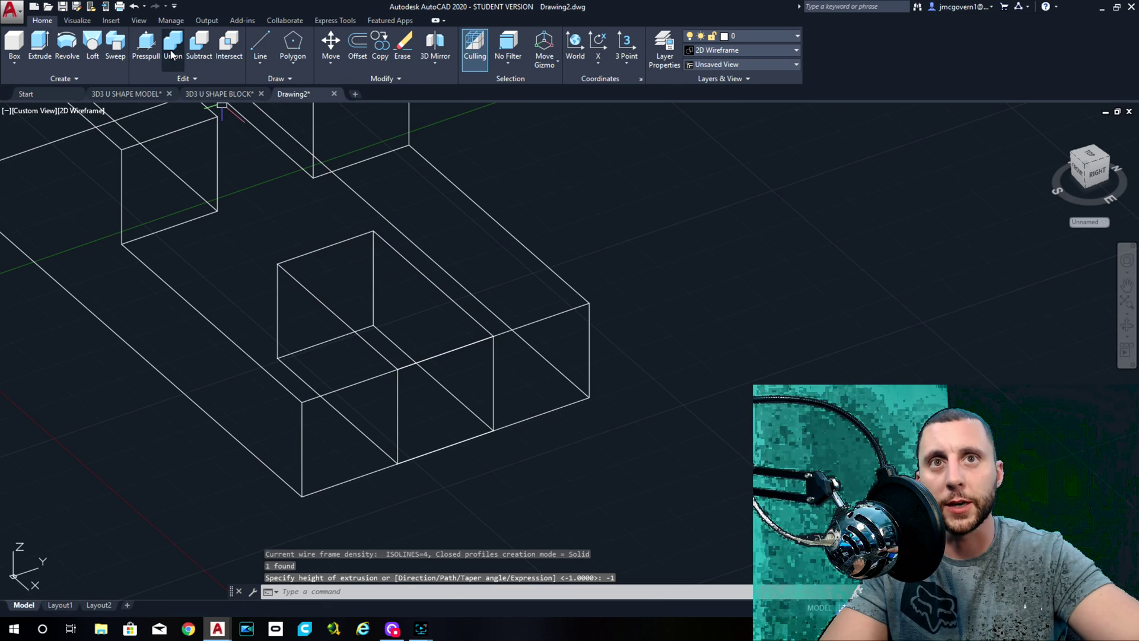
# Subtract the extruded box from the main solid to cut the notch in the base's free end
pyautogui.click(200, 48)
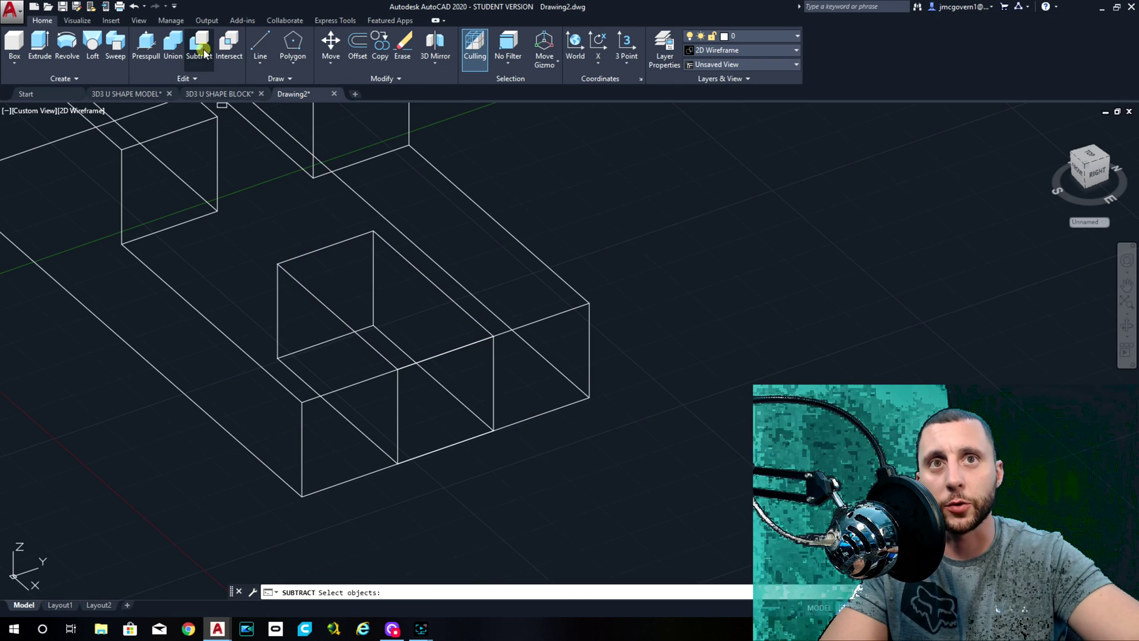
pyautogui.click(229, 338)
pyautogui.press('Return')
pyautogui.click(371, 345)
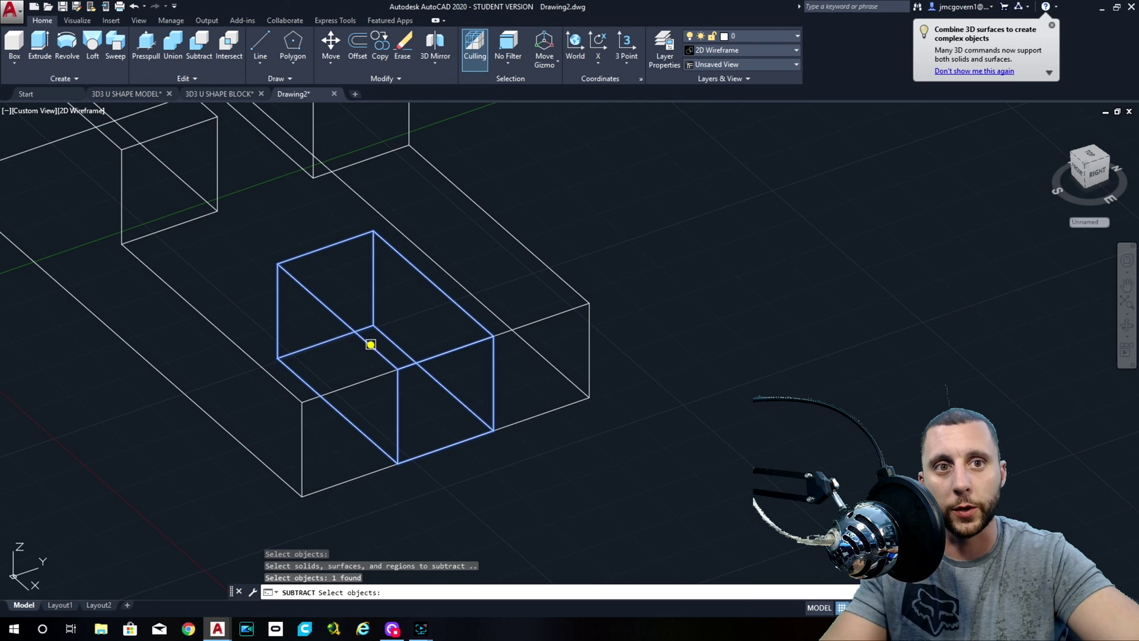
pyautogui.press('Return')
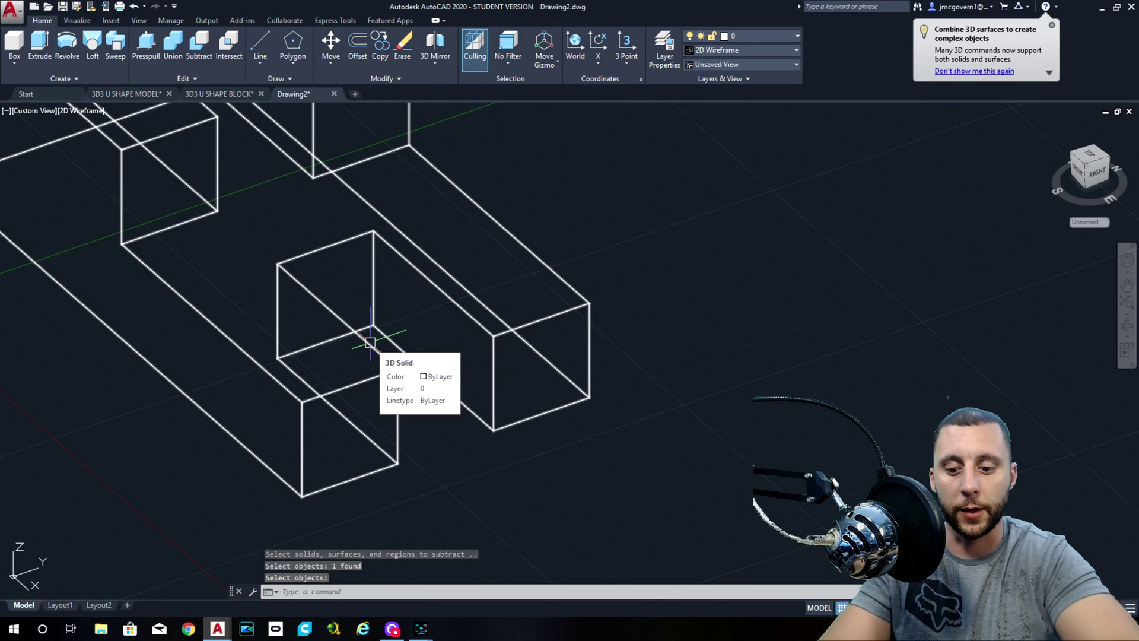
# Chamfer the two vertical inner corner edges of the end notch with both distances set to 1/4
pyautogui.write('CHAMFEREDGE')
pyautogui.press('Return')
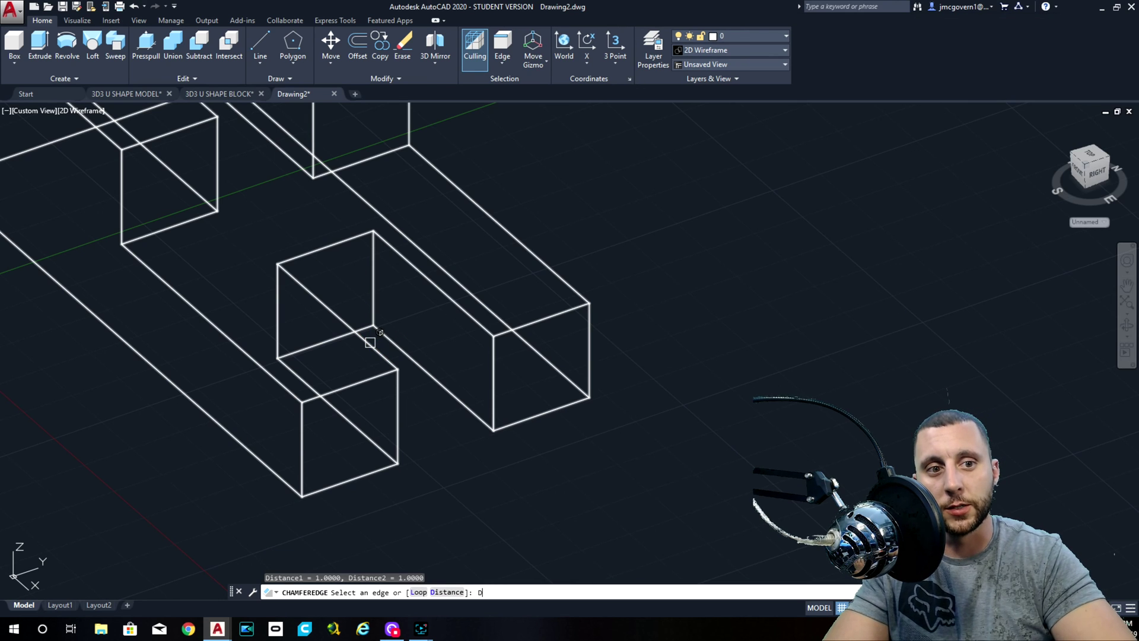
pyautogui.write('D')
pyautogui.press('Return')
pyautogui.write('1/')
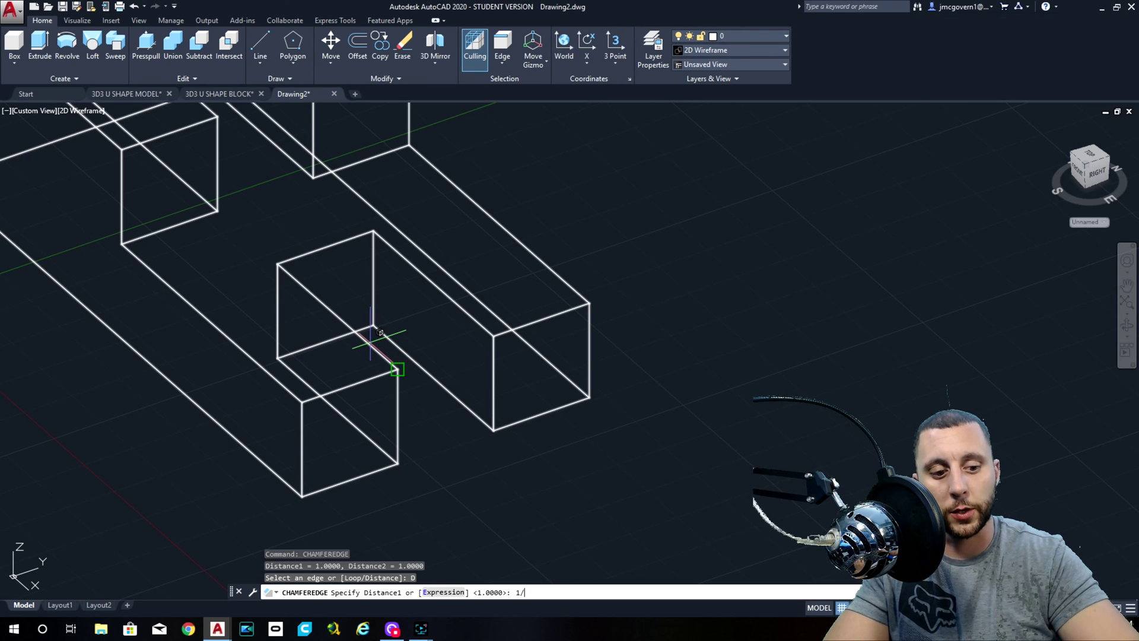
pyautogui.write('4')
pyautogui.press('Return')
pyautogui.write('1/4')
pyautogui.press('Return')
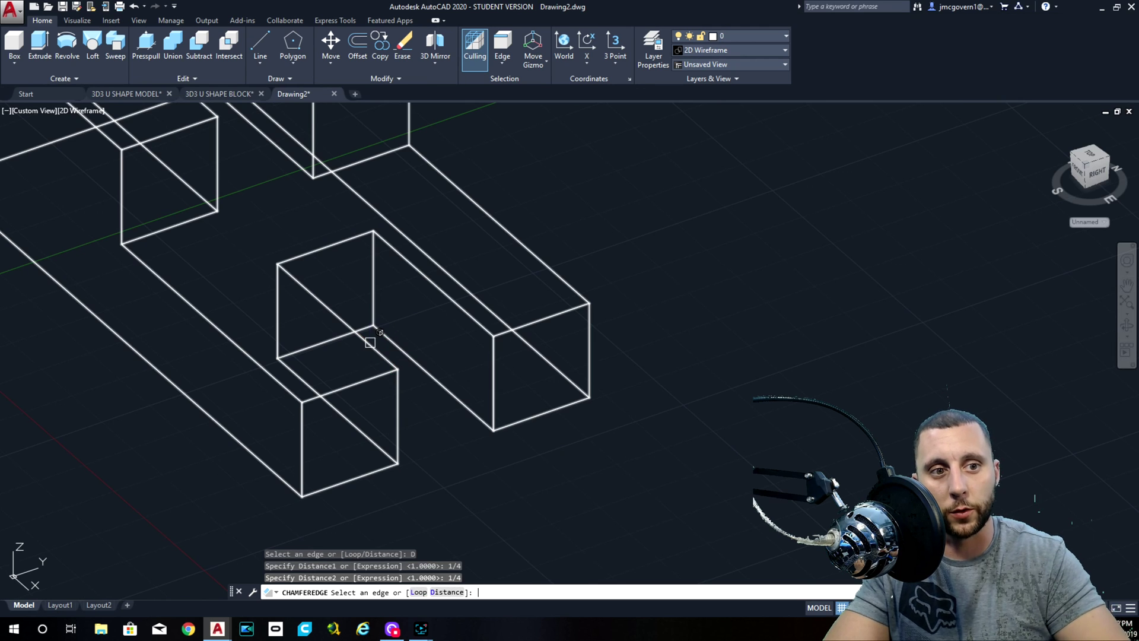
pyautogui.click(278, 311)
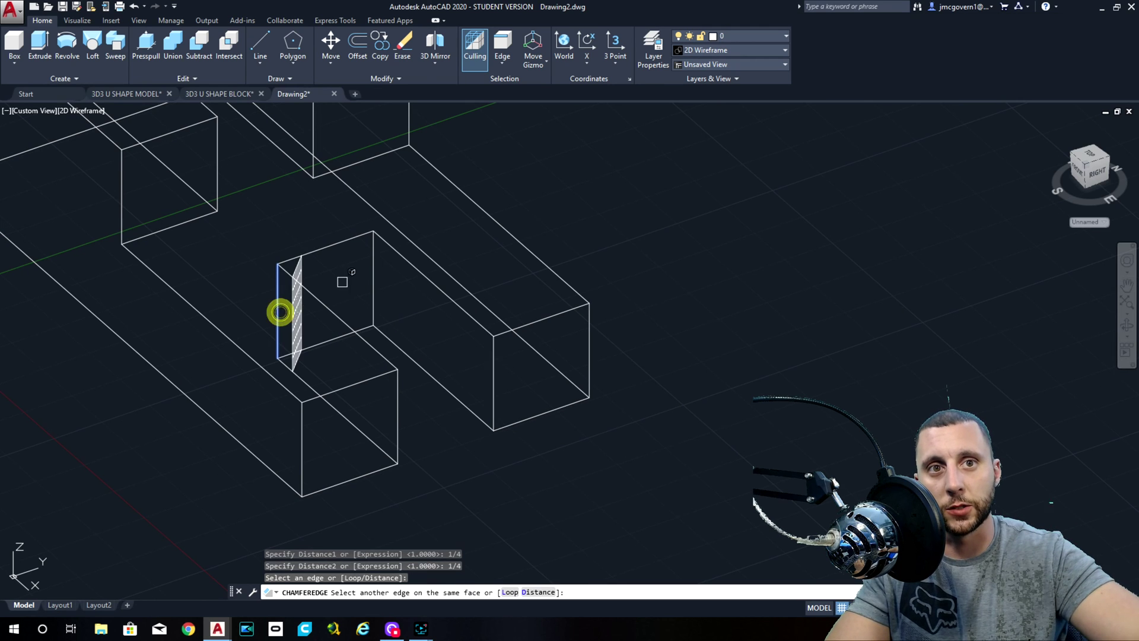
pyautogui.click(374, 273)
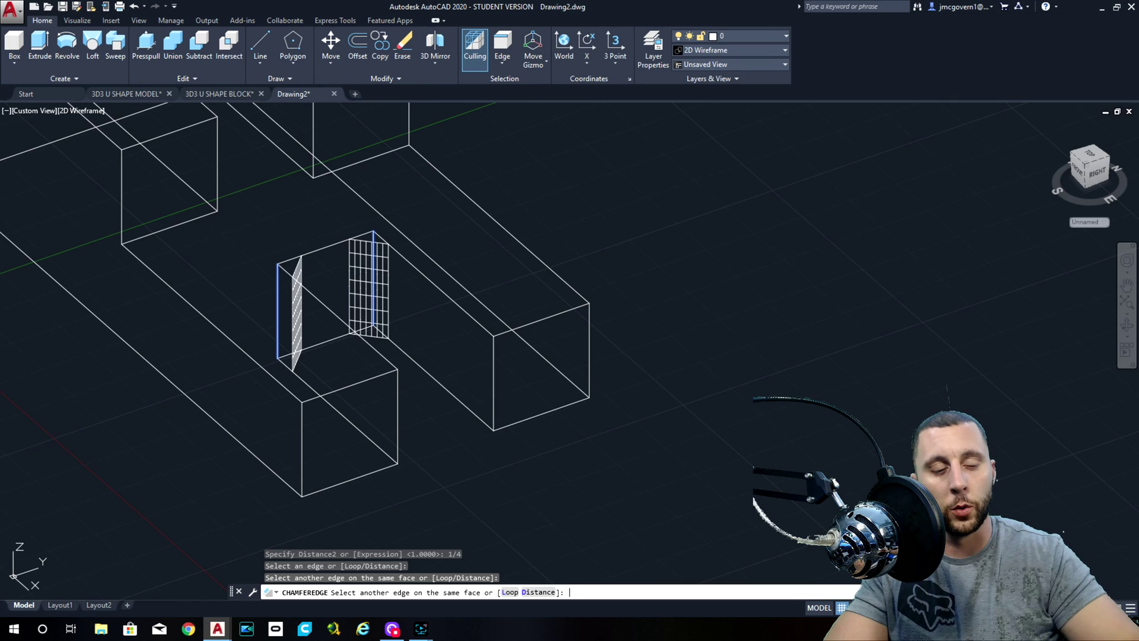
pyautogui.press('Return')
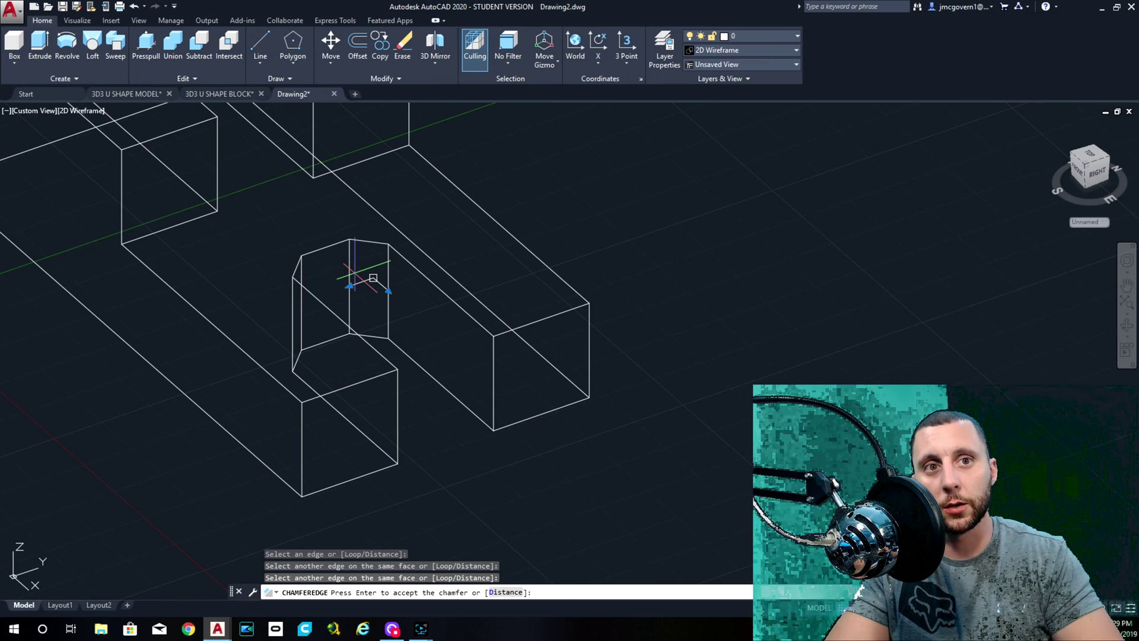
pyautogui.press('Return')
# Check the chamfered notch in the Top view and set the model to the SE Isometric view
pyautogui.scroll(-2, 373, 278)
pyautogui.moveTo(373, 278); pyautogui.dragTo(424, 320, button='middle')
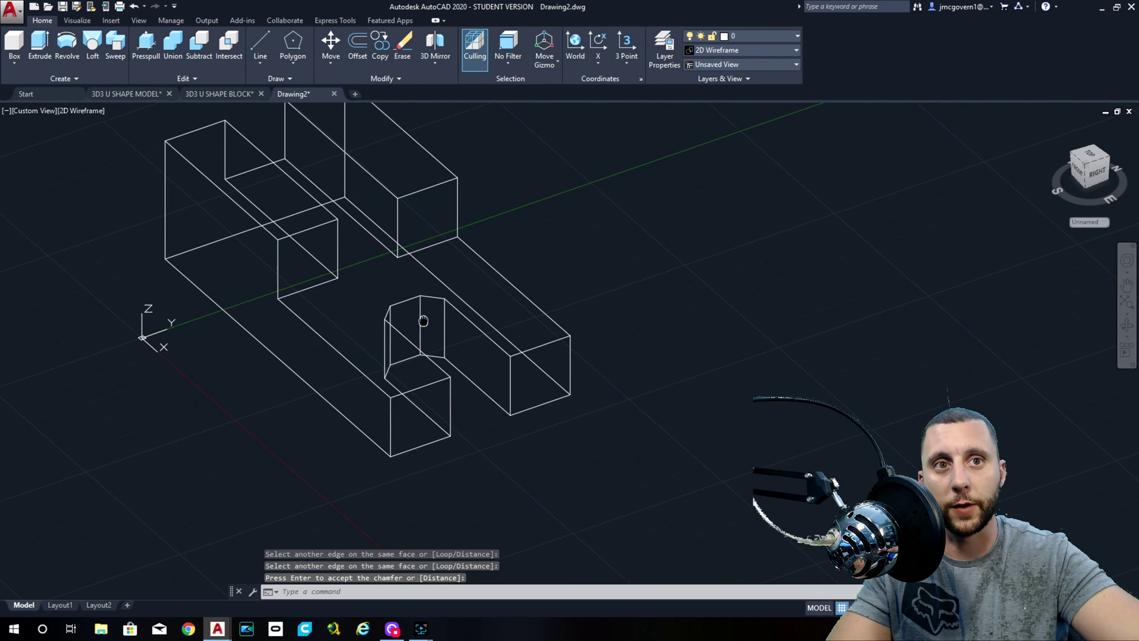
pyautogui.keyDown('shift'); pyautogui.moveTo(457, 209); pyautogui.dragTo(656, 281, button='middle'); pyautogui.keyUp('shift')
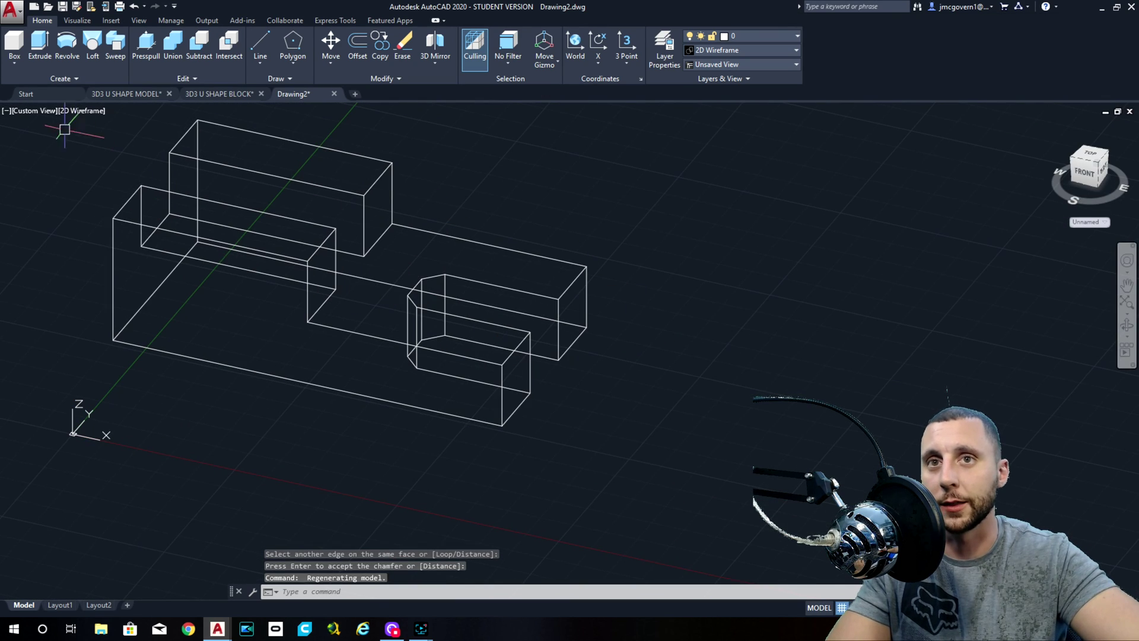
pyautogui.click(33, 111)
pyautogui.click(60, 140)
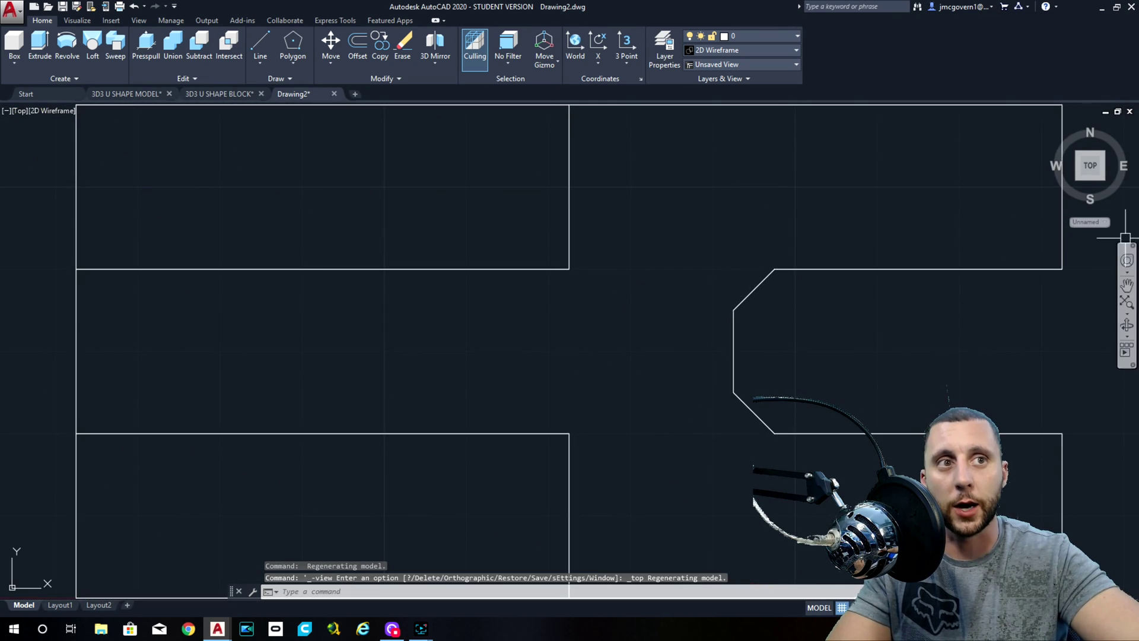
pyautogui.click(1102, 179)
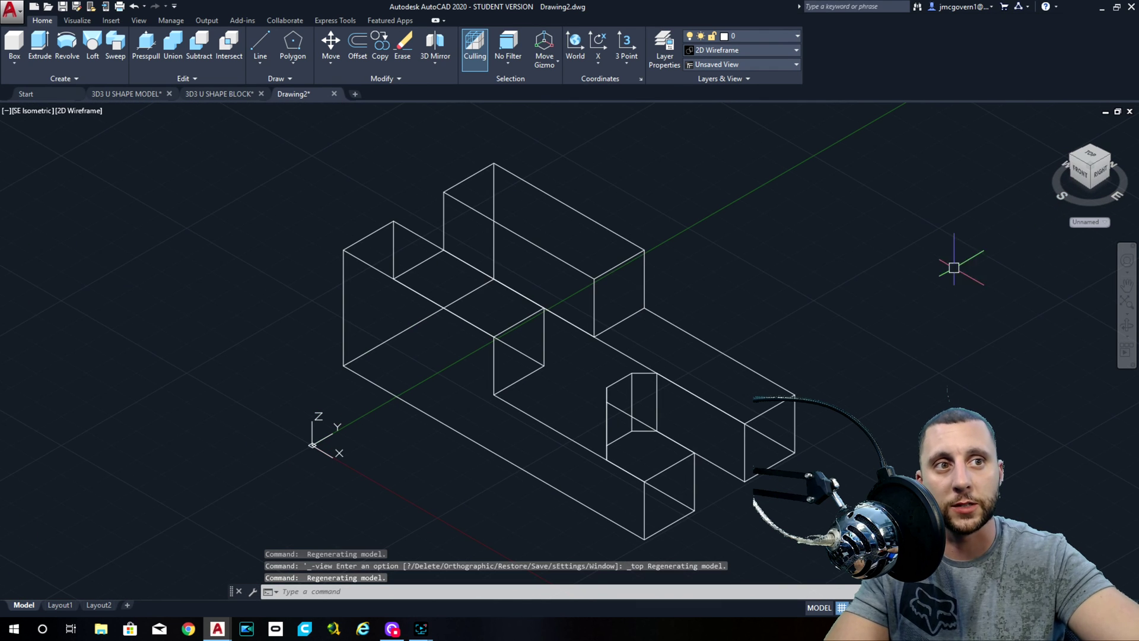
# Display the block in the Conceptual visual style and change it to the Hidden style
pyautogui.click(74, 112)
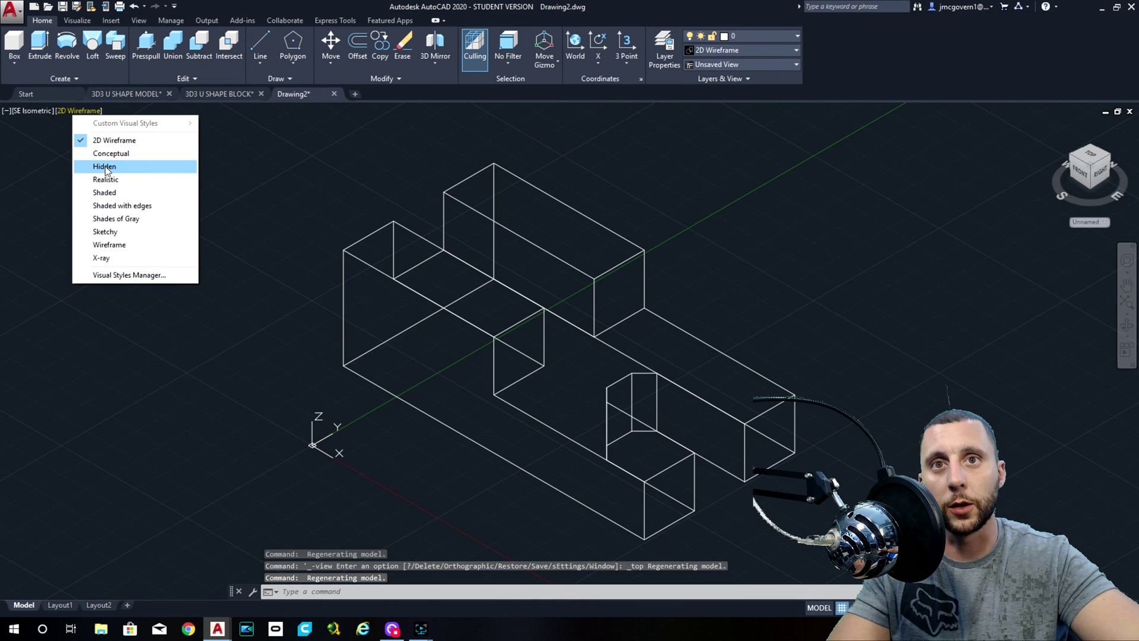
pyautogui.click(105, 155)
pyautogui.click(76, 111)
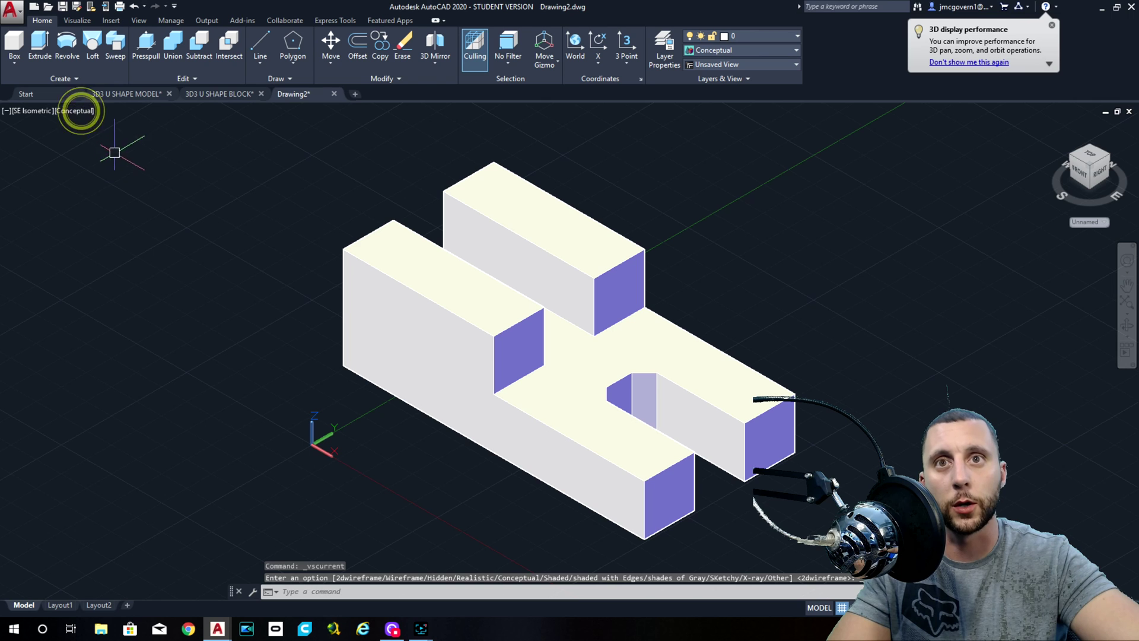
pyautogui.click(108, 166)
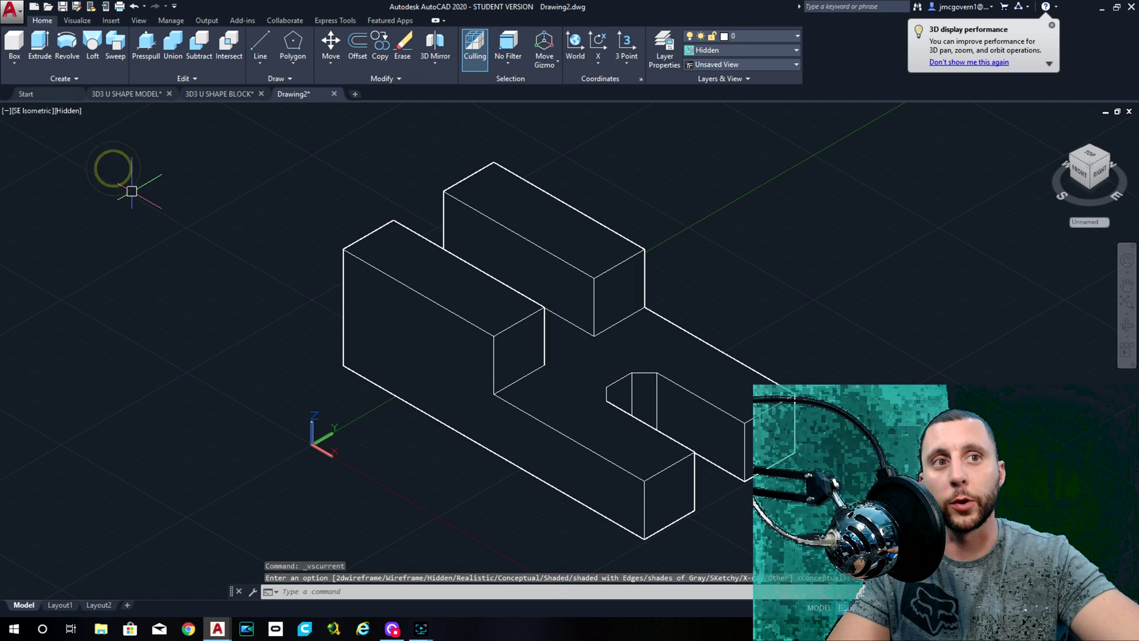